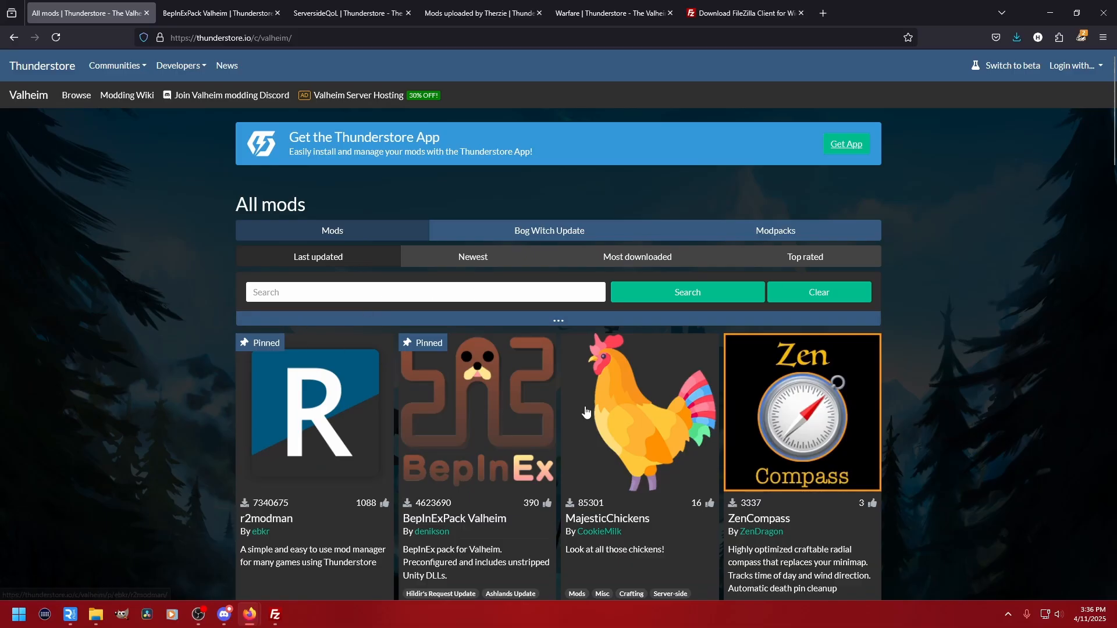
{"action": "scroll", "coordinate": [589, 410], "scroll_direction": "down", "scroll_amount": 8}
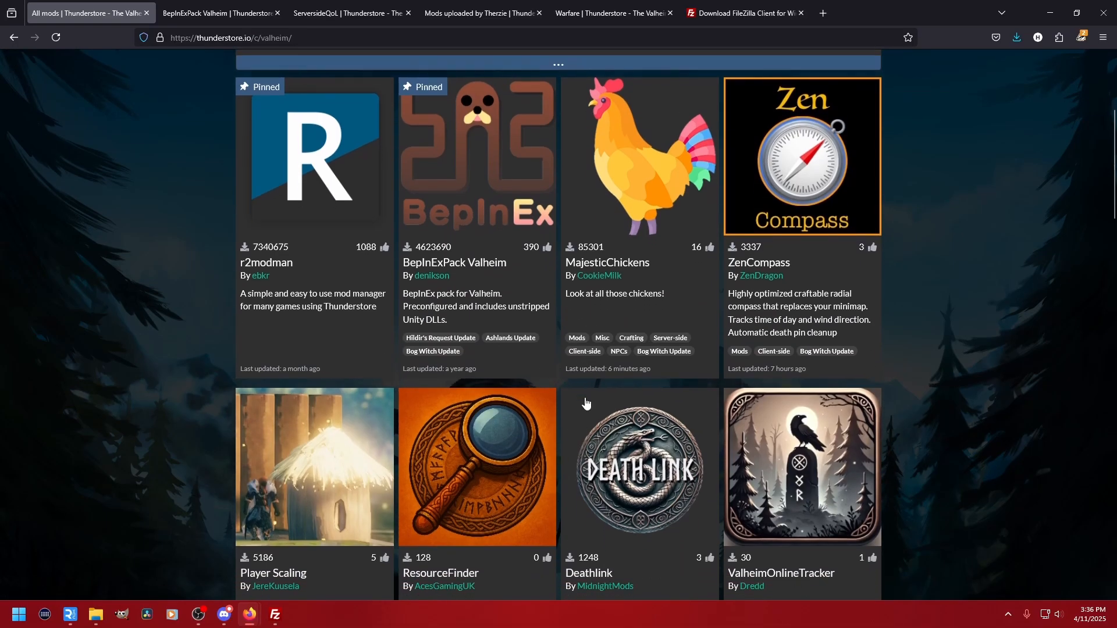
{"action": "scroll", "coordinate": [586, 403], "scroll_direction": "down", "scroll_amount": 2}
{"action": "scroll", "coordinate": [586, 406], "scroll_direction": "up", "scroll_amount": 2}
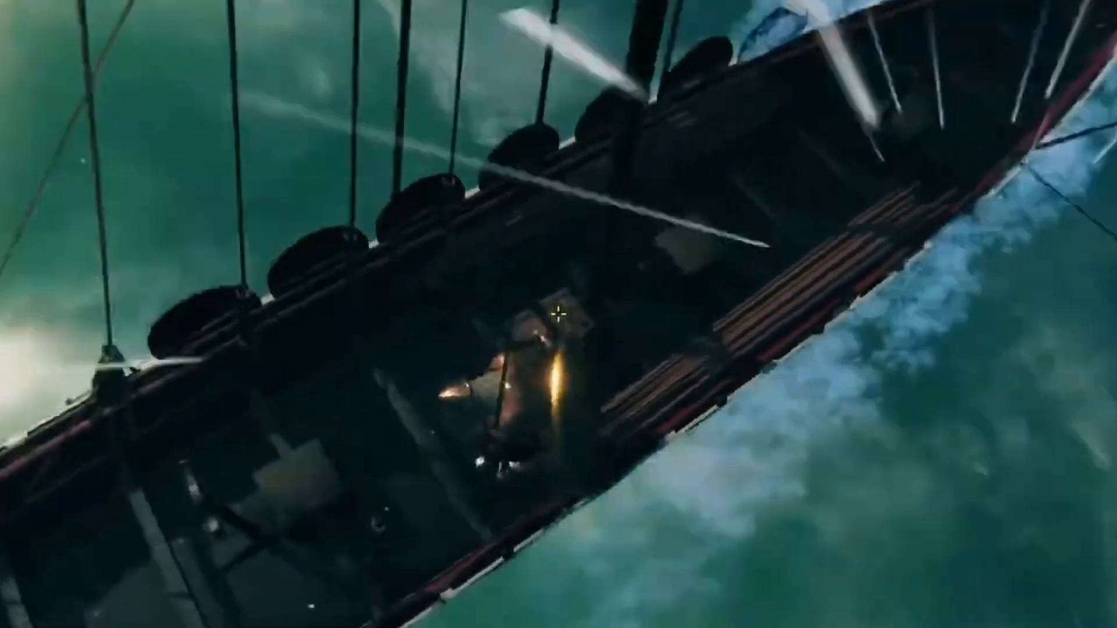
{"action": "key", "text": "e"}
{"action": "key", "text": "e"}
{"action": "key", "text": "e"}
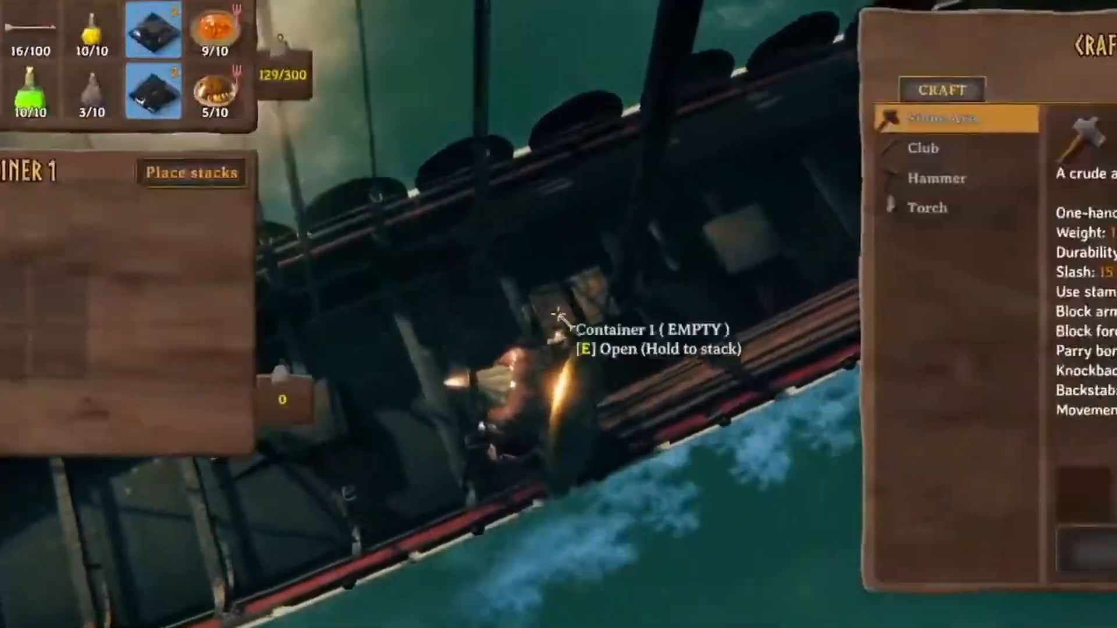
{"action": "key", "text": "e"}
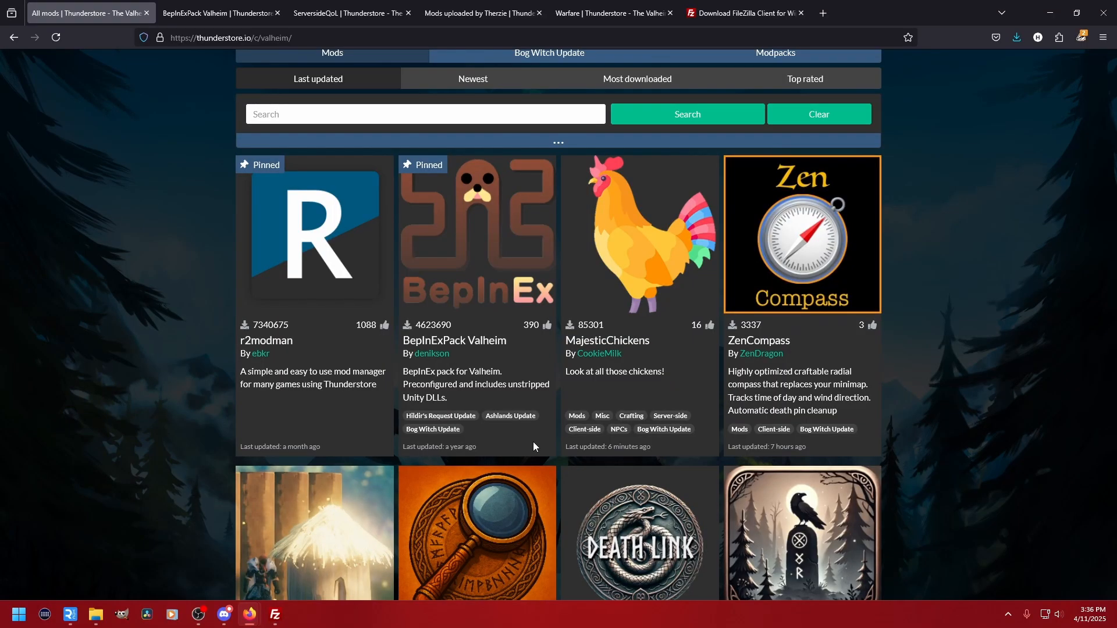
Step: Download BepInExPack Valheim manually, saving denikson-BepInExPack_Valheim-5.4.2202.zip in the Valheim Server Mods folder
{"action": "left_click", "coordinate": [446, 279]}
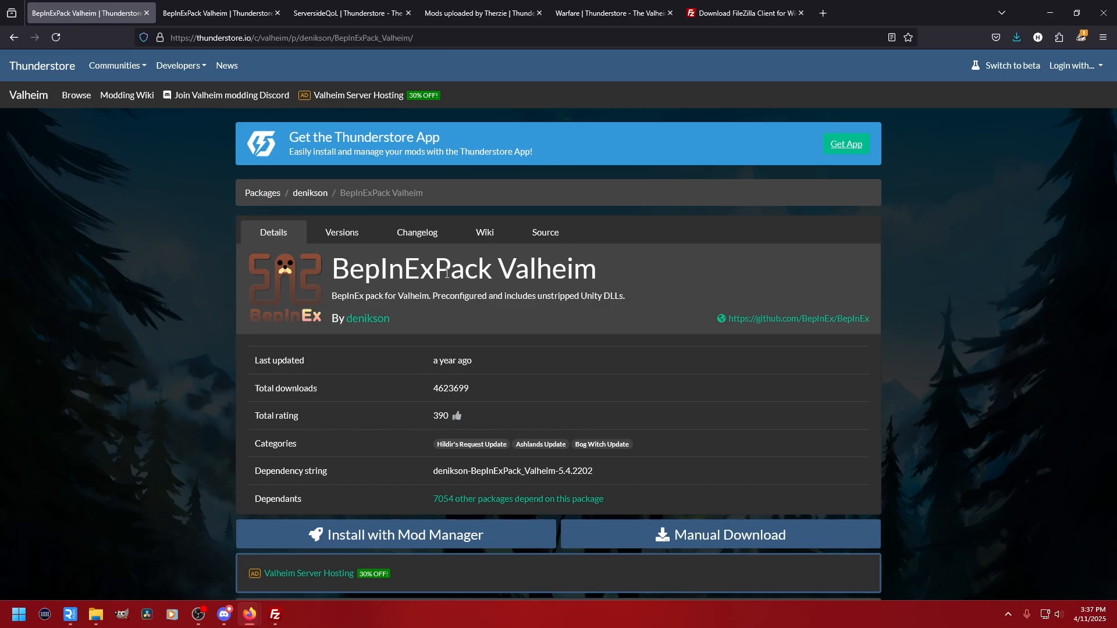
{"action": "left_click", "coordinate": [716, 533]}
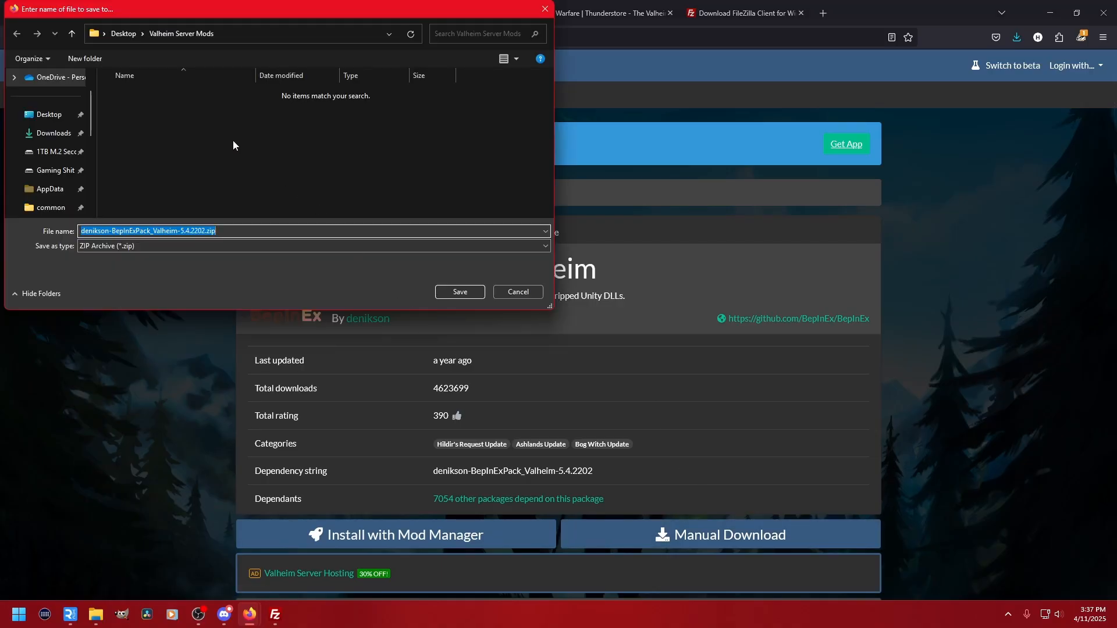
{"action": "left_click", "coordinate": [462, 292]}
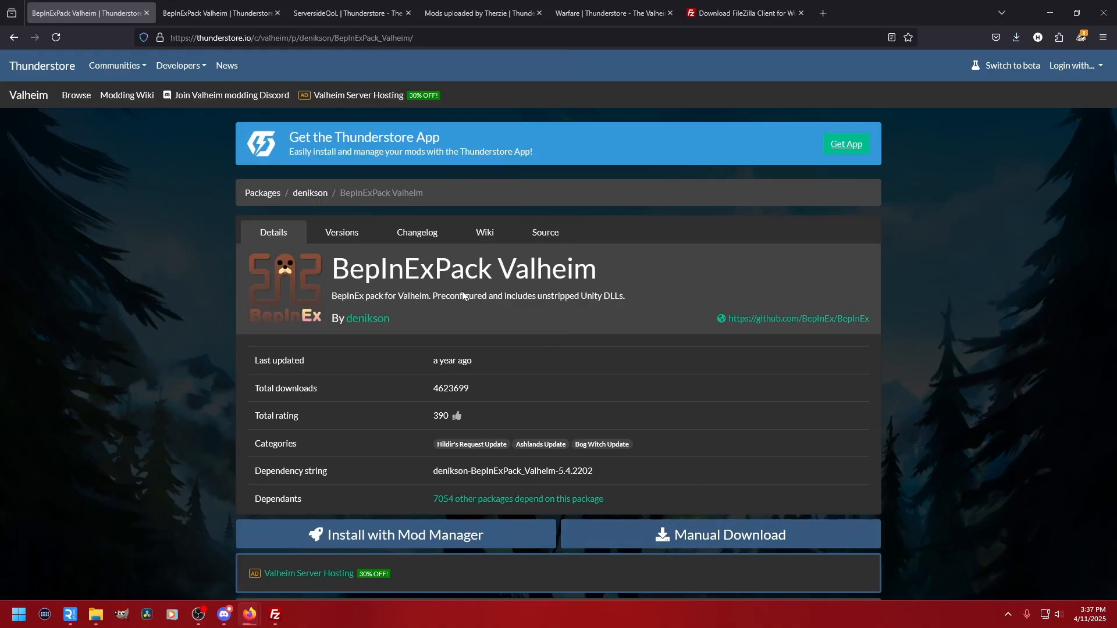
Step: Review the ServersideQoL mod's features and manually download ArgusMagnus-ServersideQoL-0.2.15.zip into the Valheim Server Mods folder
{"action": "left_click", "coordinate": [332, 14]}
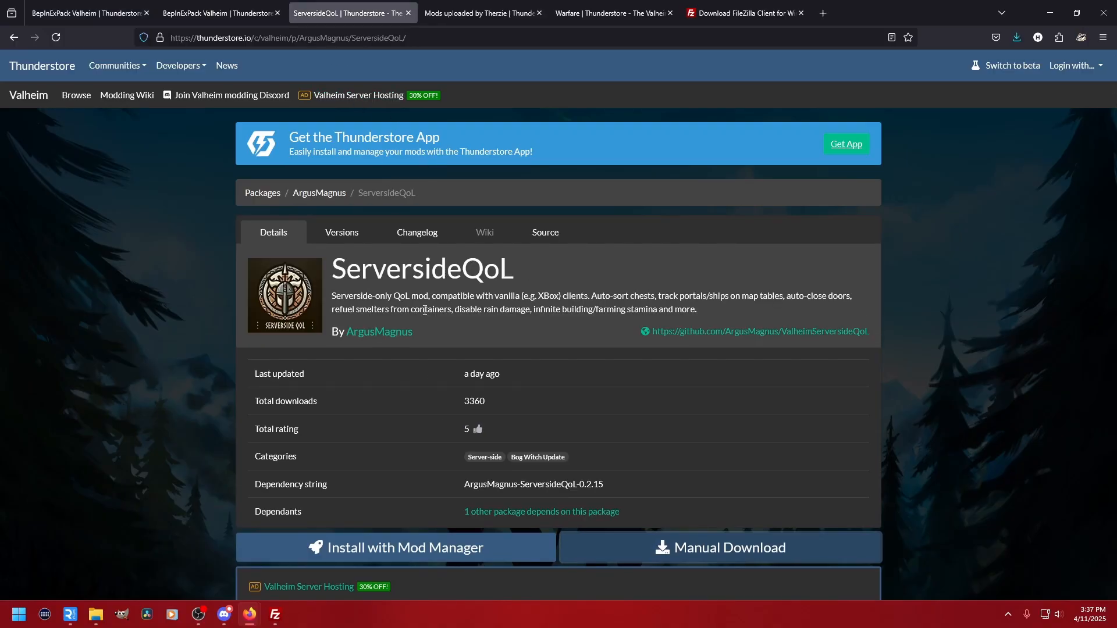
{"action": "scroll", "coordinate": [452, 366], "scroll_direction": "down", "scroll_amount": 10}
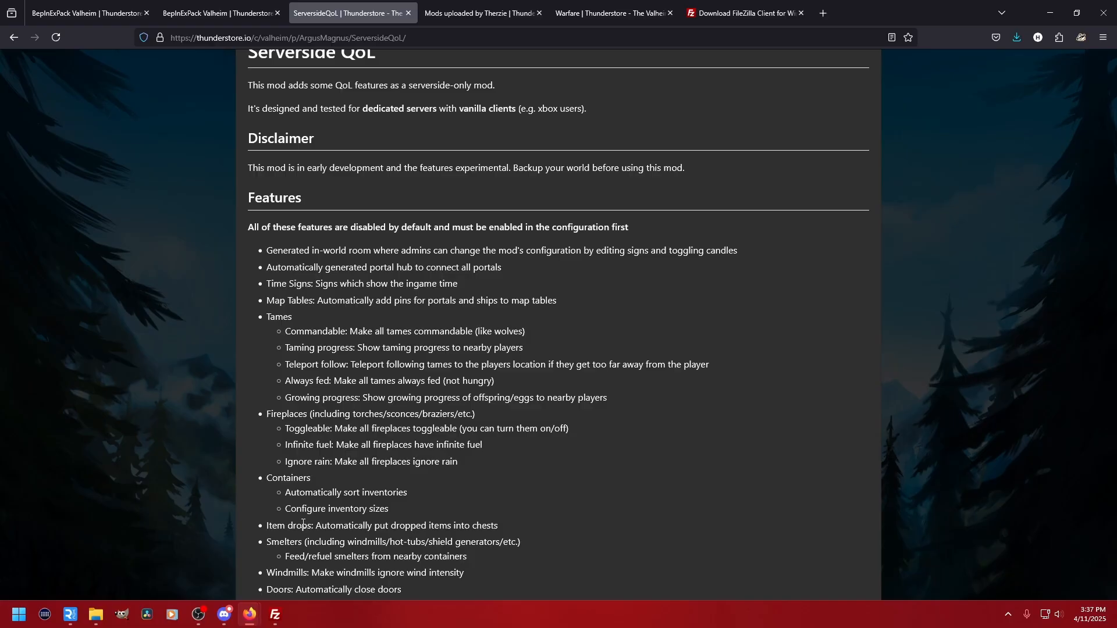
{"action": "scroll", "coordinate": [595, 372], "scroll_direction": "up", "scroll_amount": 10}
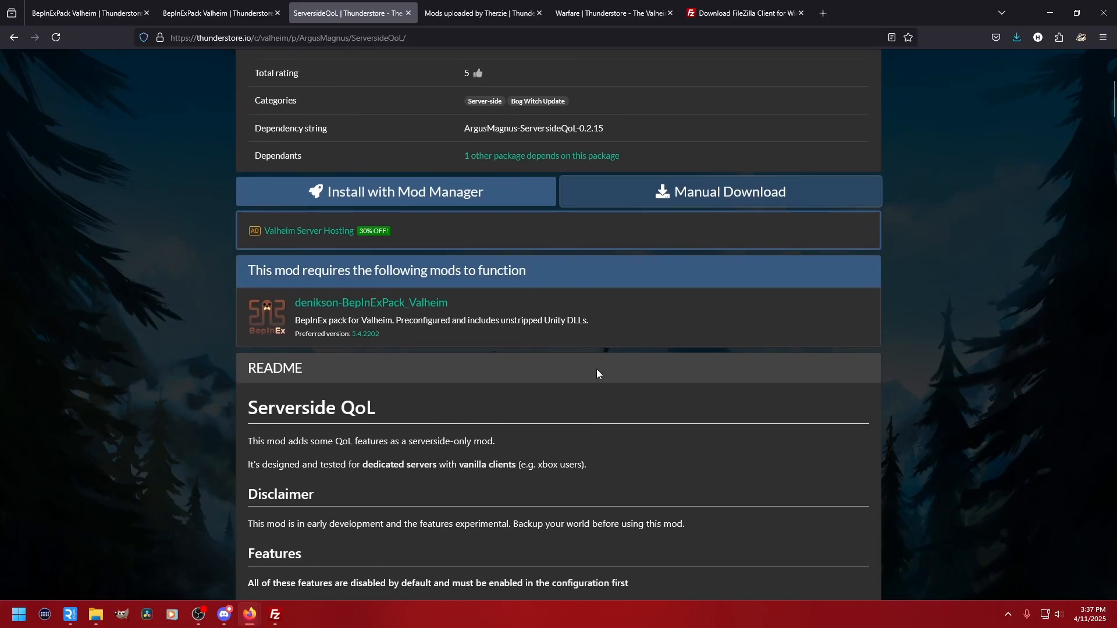
{"action": "left_click", "coordinate": [720, 428]}
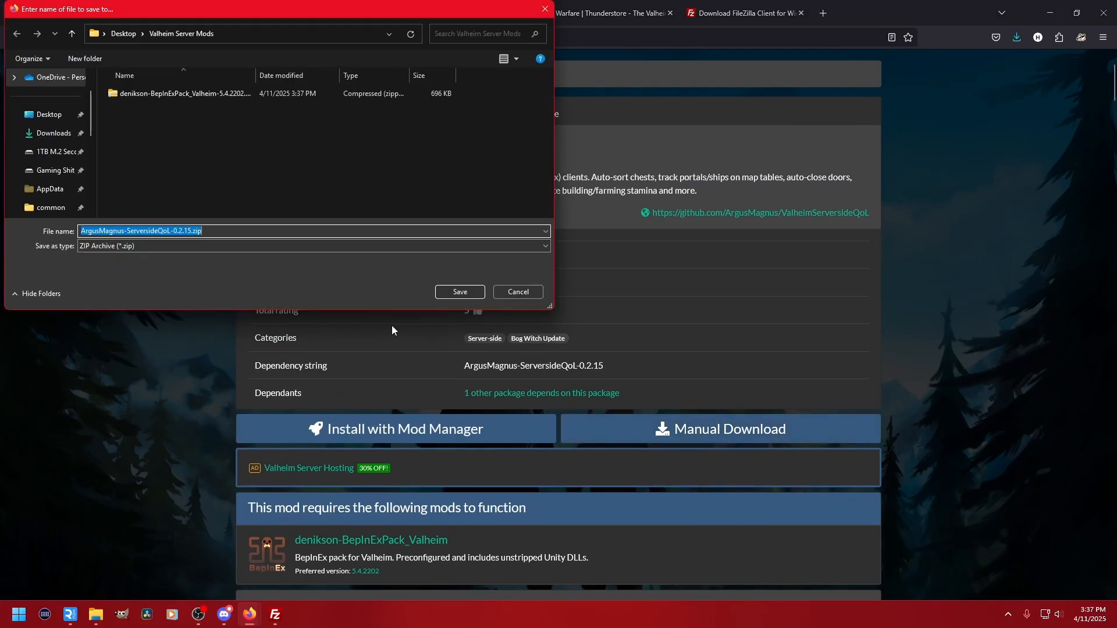
{"action": "left_click", "coordinate": [461, 292]}
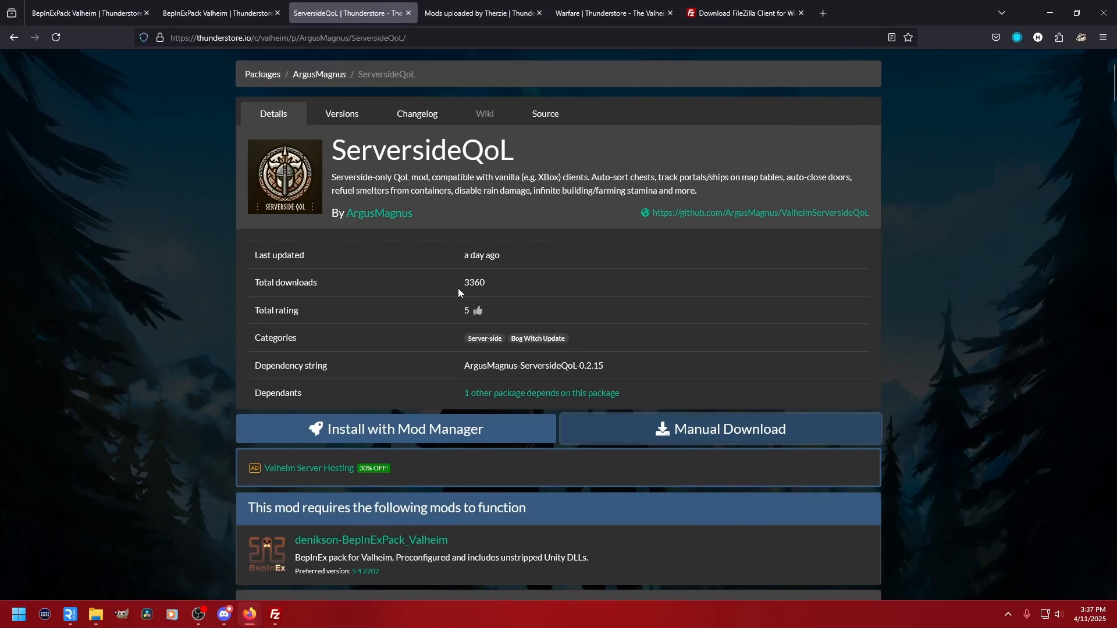
Step: Open the Warfare mod's page from its author's list of uploaded mods
{"action": "left_click", "coordinate": [487, 15]}
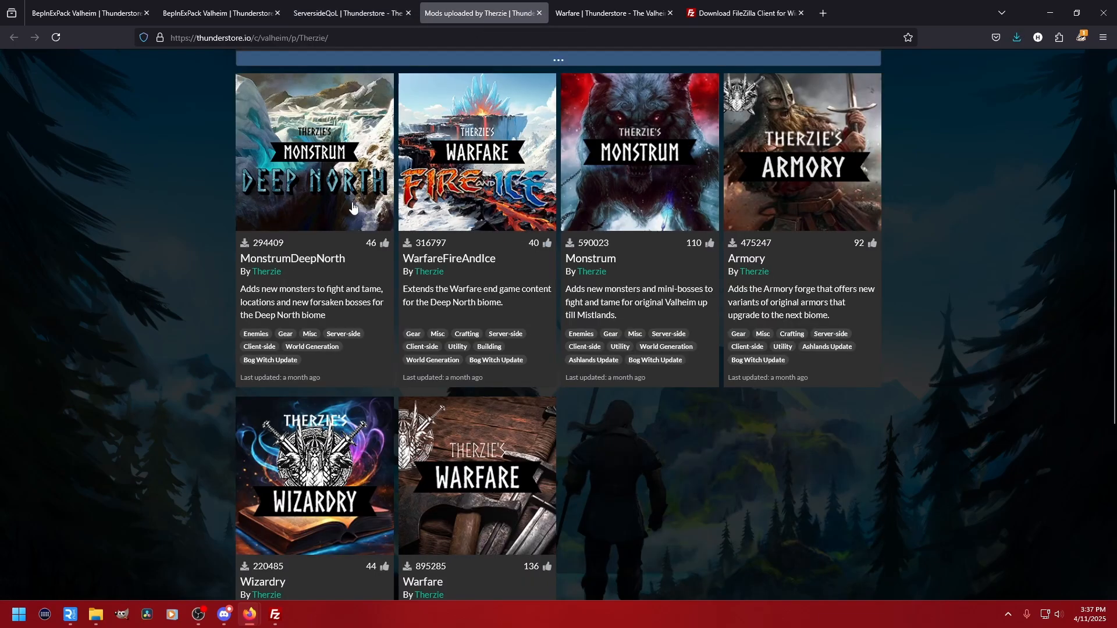
{"action": "scroll", "coordinate": [354, 210], "scroll_direction": "up", "scroll_amount": 3}
{"action": "scroll", "coordinate": [482, 330], "scroll_direction": "down", "scroll_amount": 3}
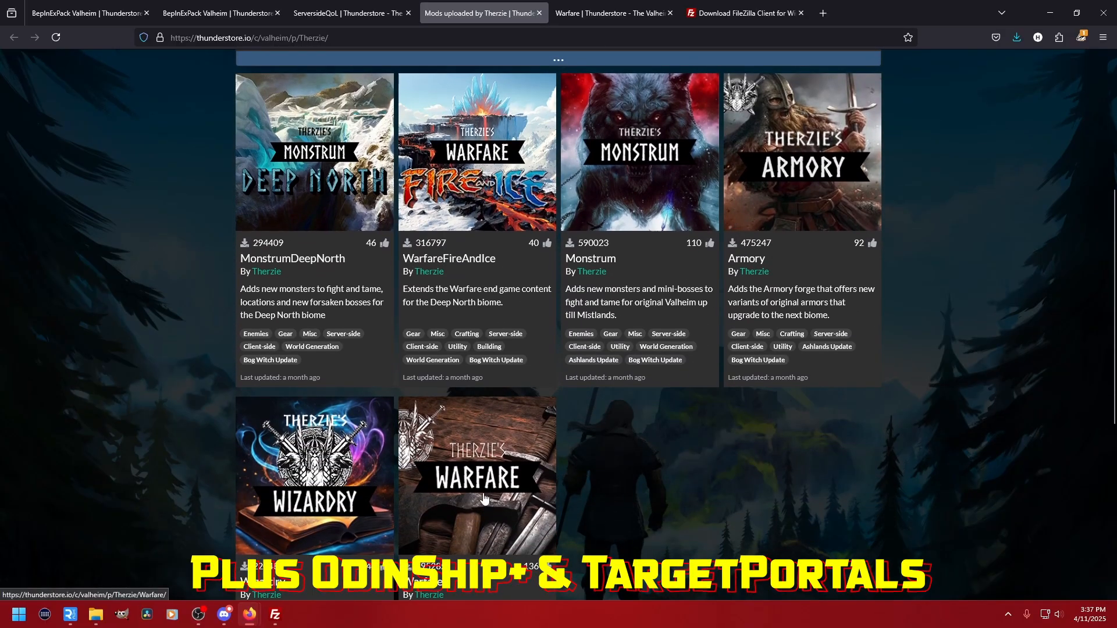
{"action": "left_click", "coordinate": [465, 485]}
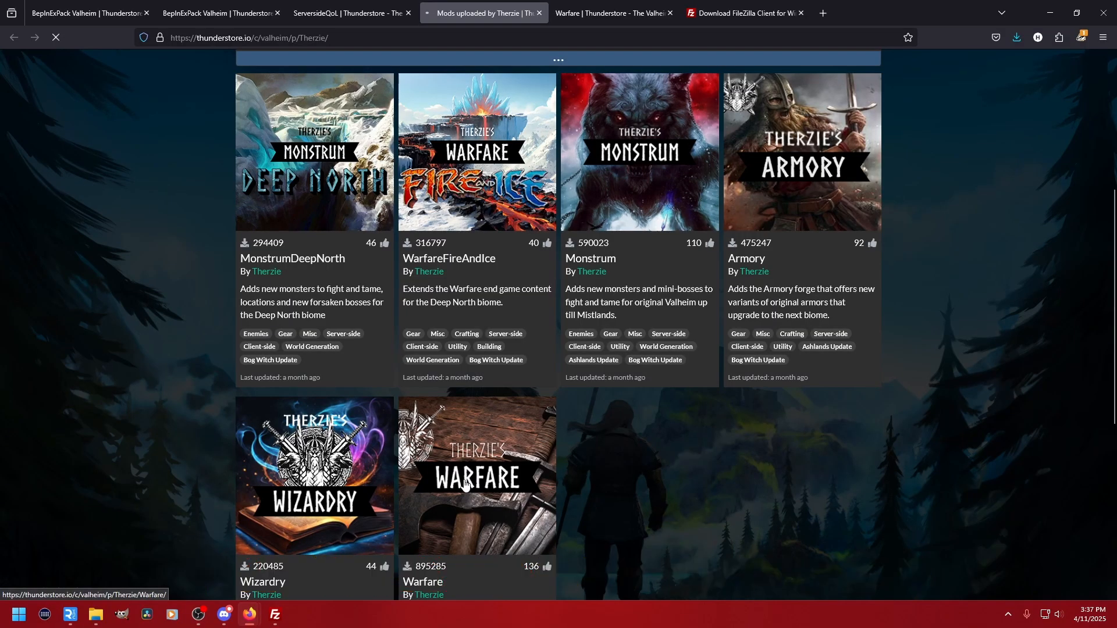
Step: Look over the weapons and shields Warfare adds, and manually download Therzie-Warfare-1.8.9.zip into the Valheim Server Mods folder
{"action": "scroll", "coordinate": [497, 380], "scroll_direction": "down", "scroll_amount": 1}
{"action": "scroll", "coordinate": [499, 377], "scroll_direction": "down", "scroll_amount": 20}
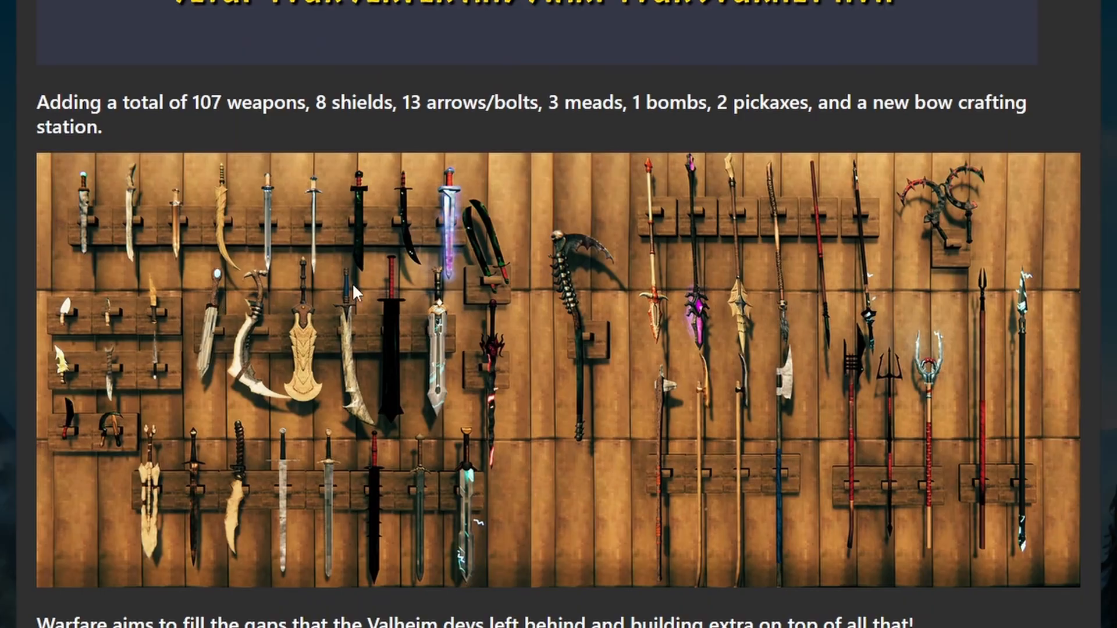
{"action": "scroll", "coordinate": [386, 455], "scroll_direction": "down", "scroll_amount": 3}
{"action": "scroll", "coordinate": [269, 551], "scroll_direction": "down", "scroll_amount": 15}
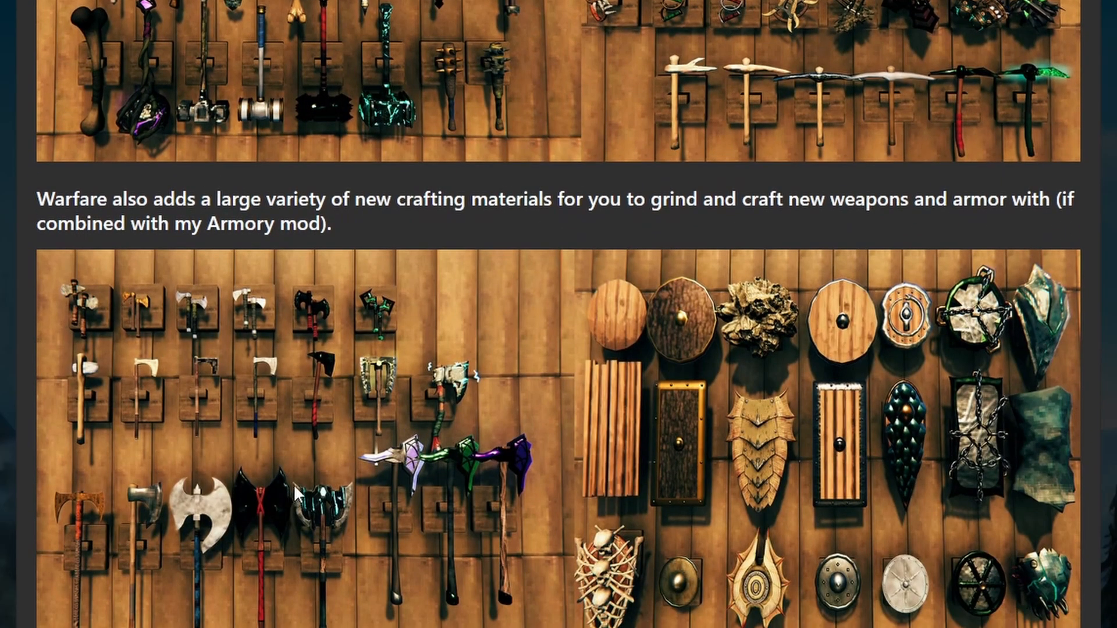
{"action": "scroll", "coordinate": [295, 486], "scroll_direction": "up", "scroll_amount": 18}
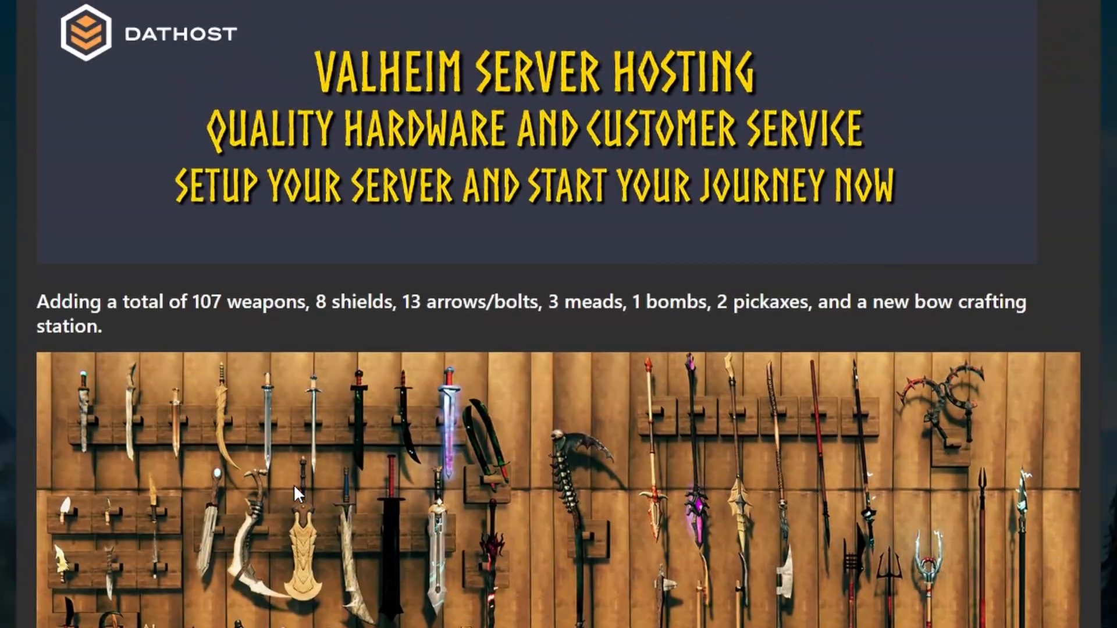
{"action": "scroll", "coordinate": [400, 416], "scroll_direction": "up", "scroll_amount": 15}
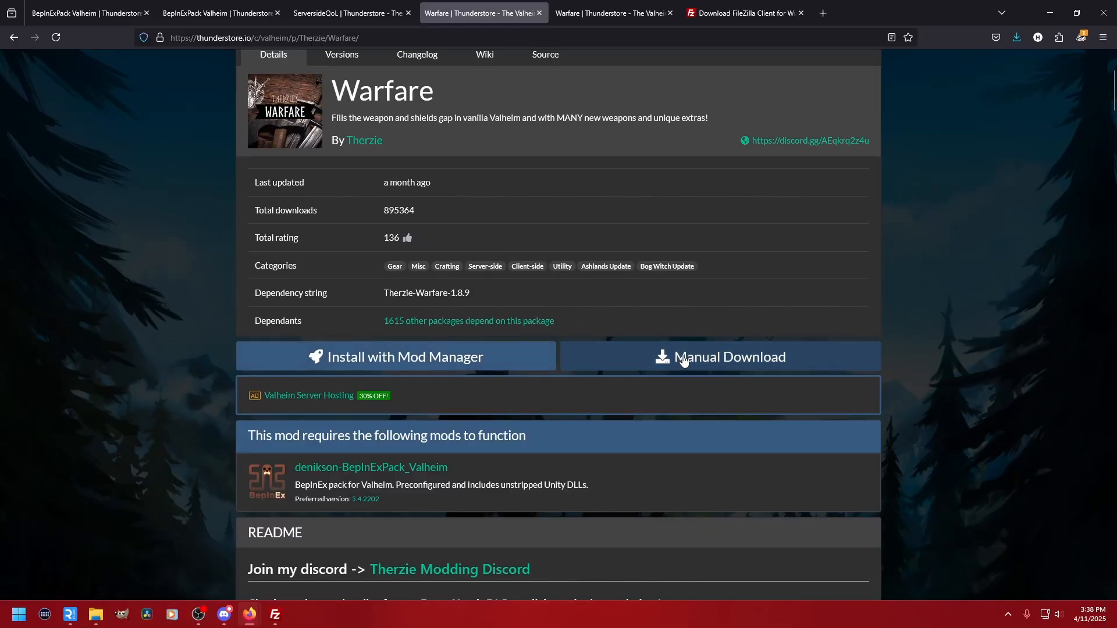
{"action": "left_click", "coordinate": [683, 359]}
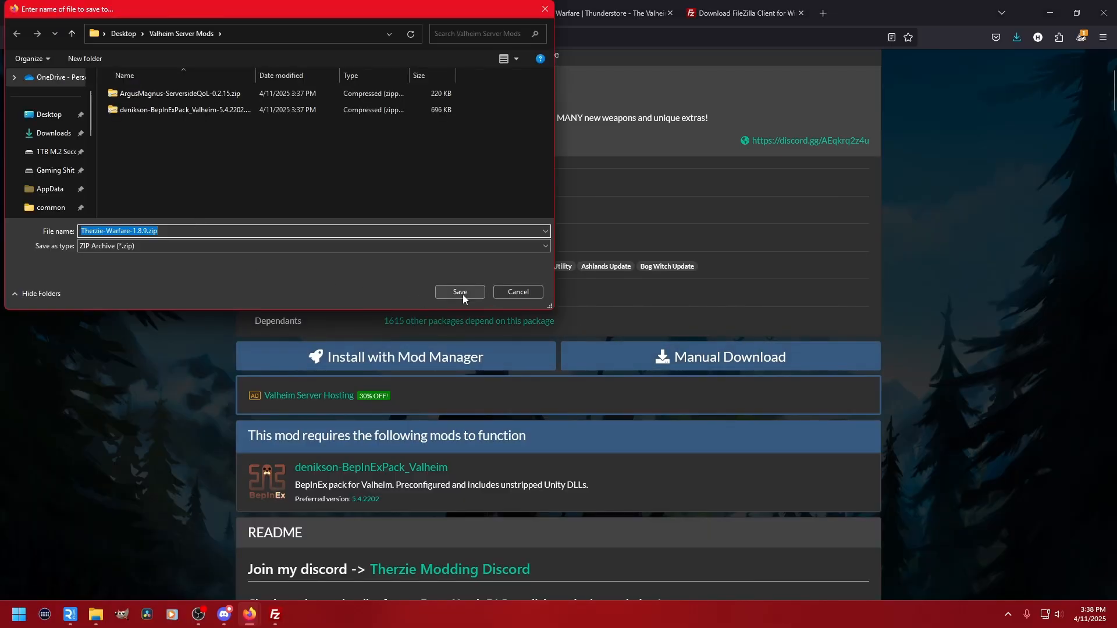
{"action": "left_click", "coordinate": [462, 295]}
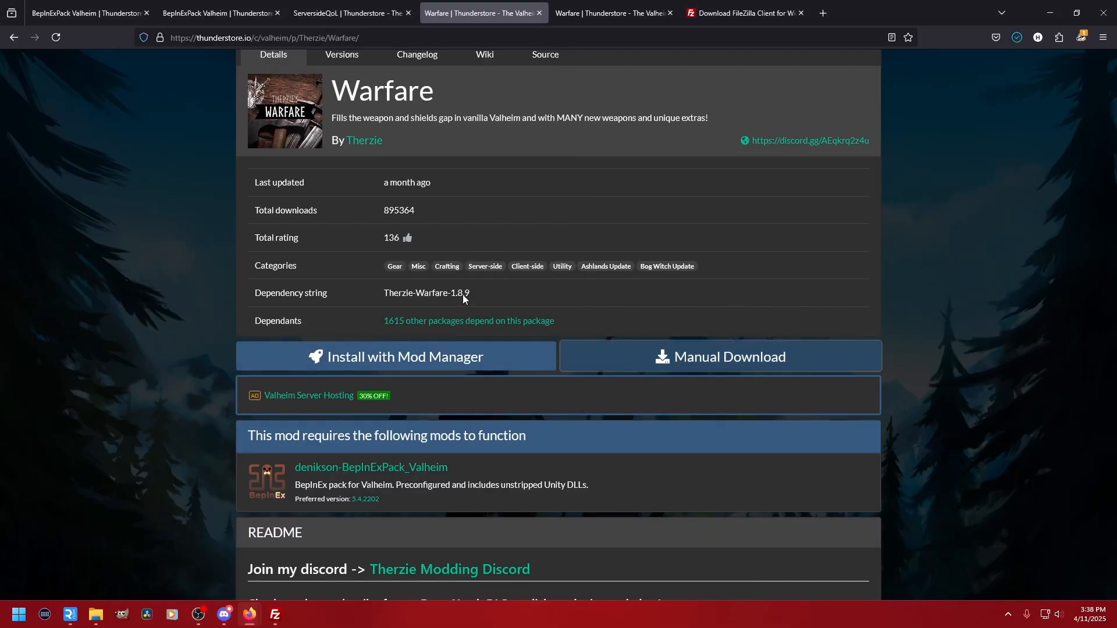
Step: Bring up the Valheim Server Mods folder and extract ArgusMagnus-ServersideQoL-0.2.15.zip into its suggested folder
{"action": "mouse_move", "coordinate": [96, 614]}
{"action": "left_click", "coordinate": [137, 553]}
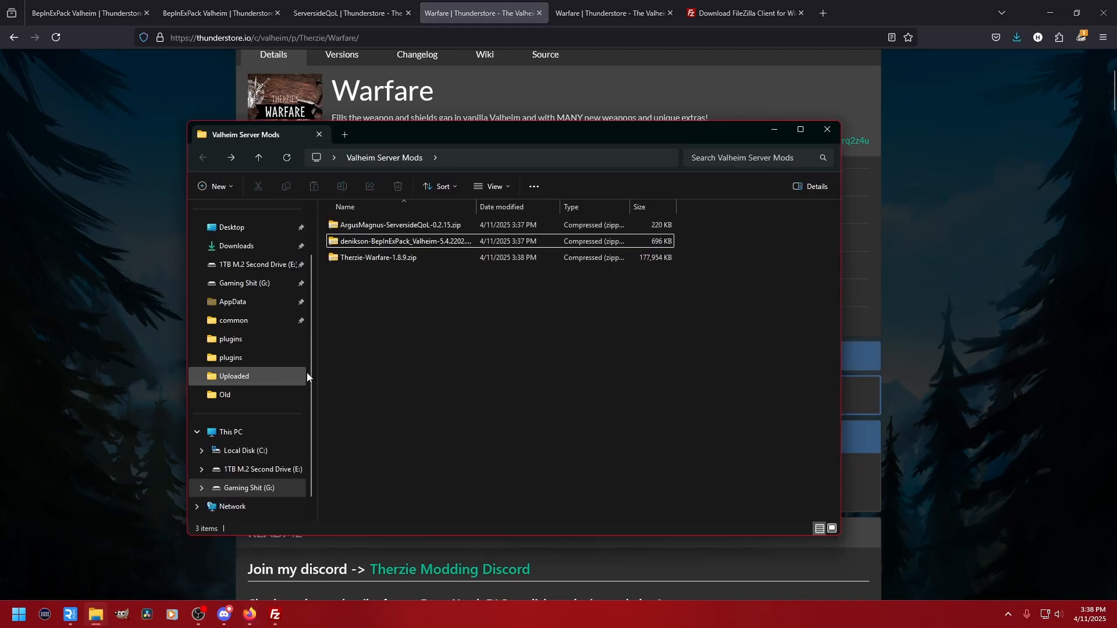
{"action": "right_click", "coordinate": [357, 225]}
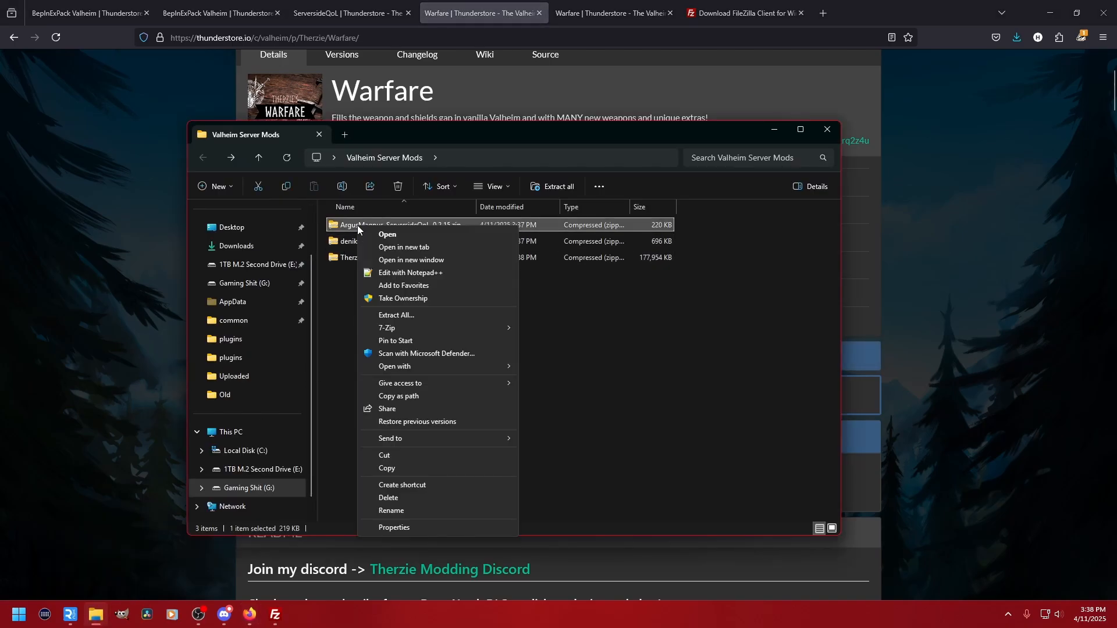
{"action": "left_click", "coordinate": [396, 315]}
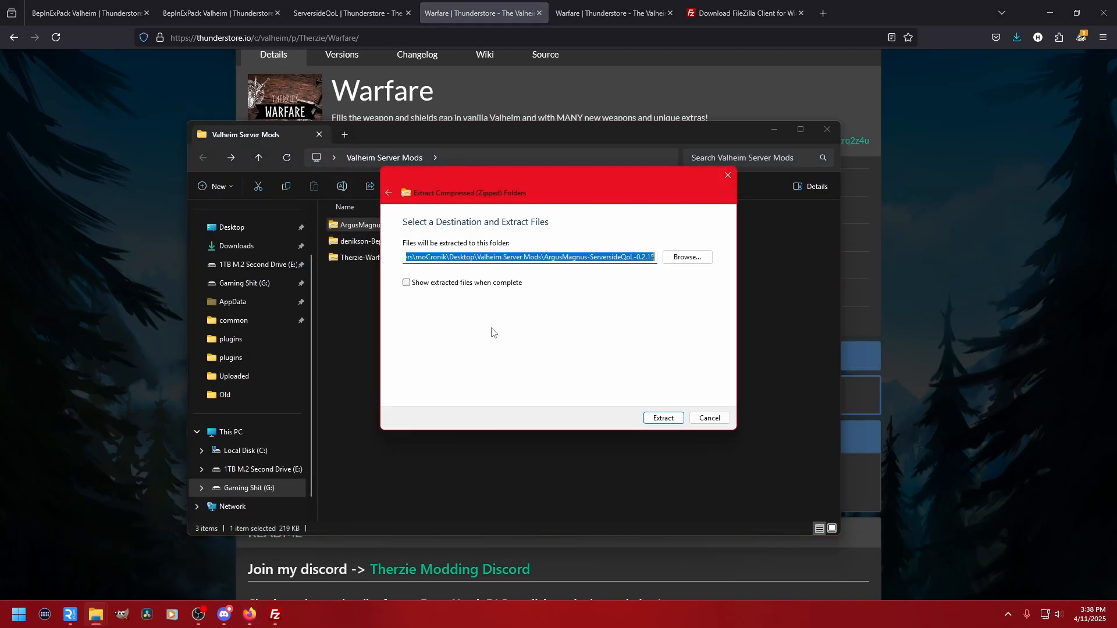
{"action": "left_click", "coordinate": [658, 419]}
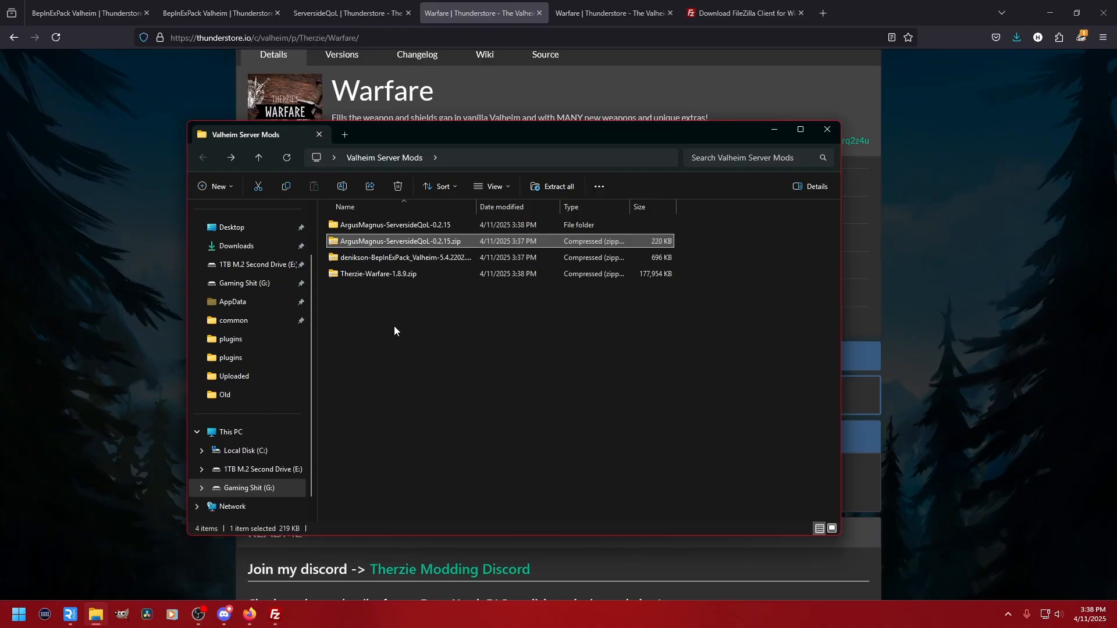
Step: Extract the denikson-BepInExPack_Valheim-5.4.2202 and Therzie-Warfare-1.8.9 archives into their suggested folders
{"action": "right_click", "coordinate": [364, 260]}
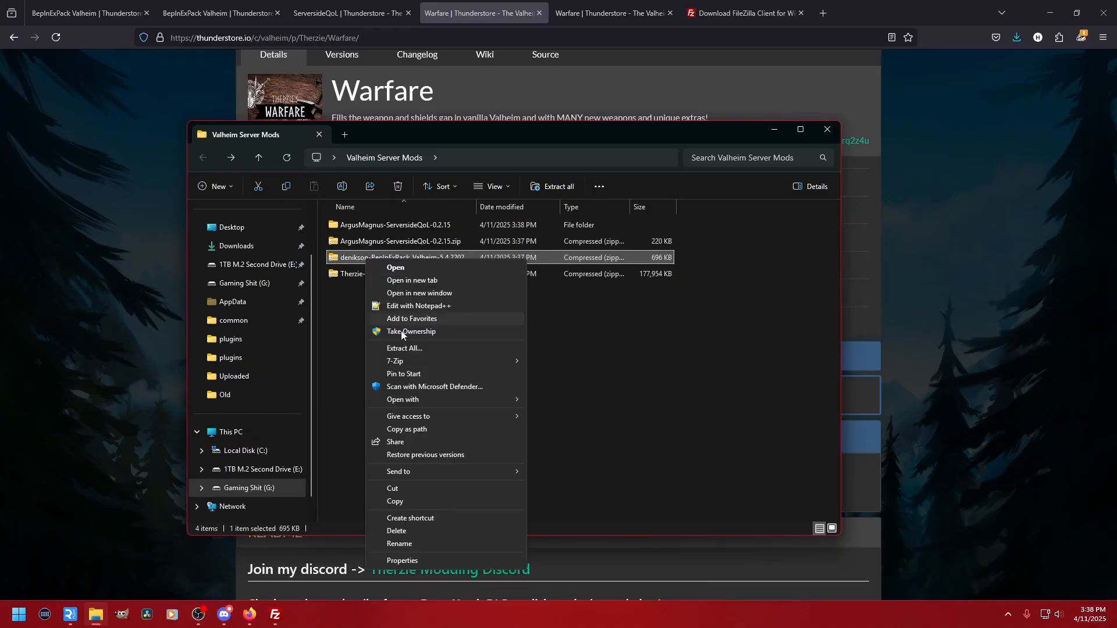
{"action": "left_click", "coordinate": [422, 348]}
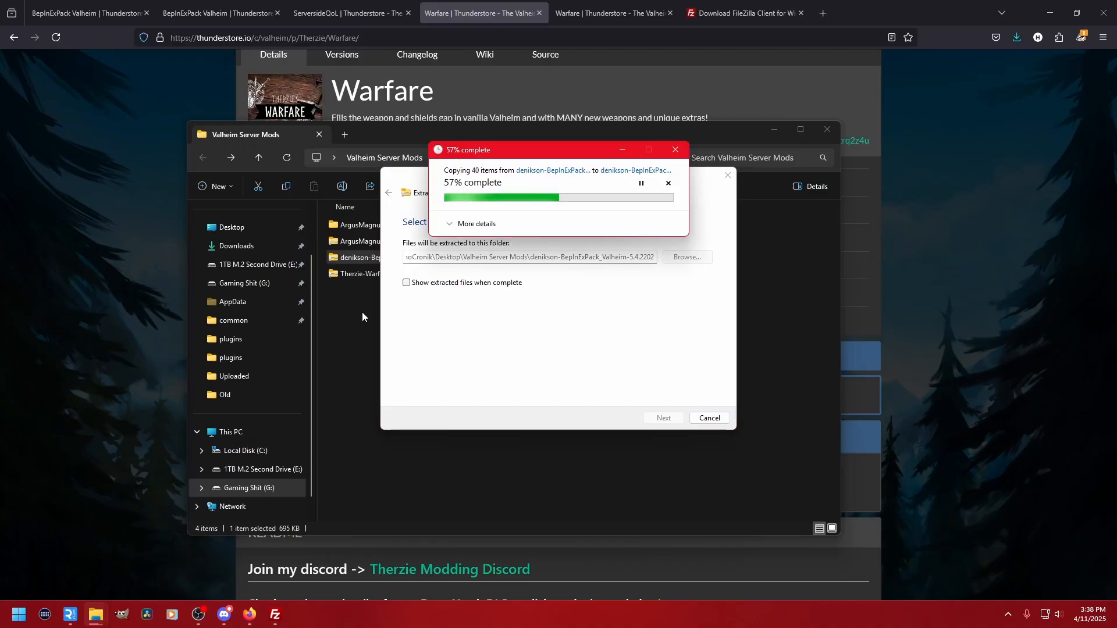
{"action": "right_click", "coordinate": [365, 293]}
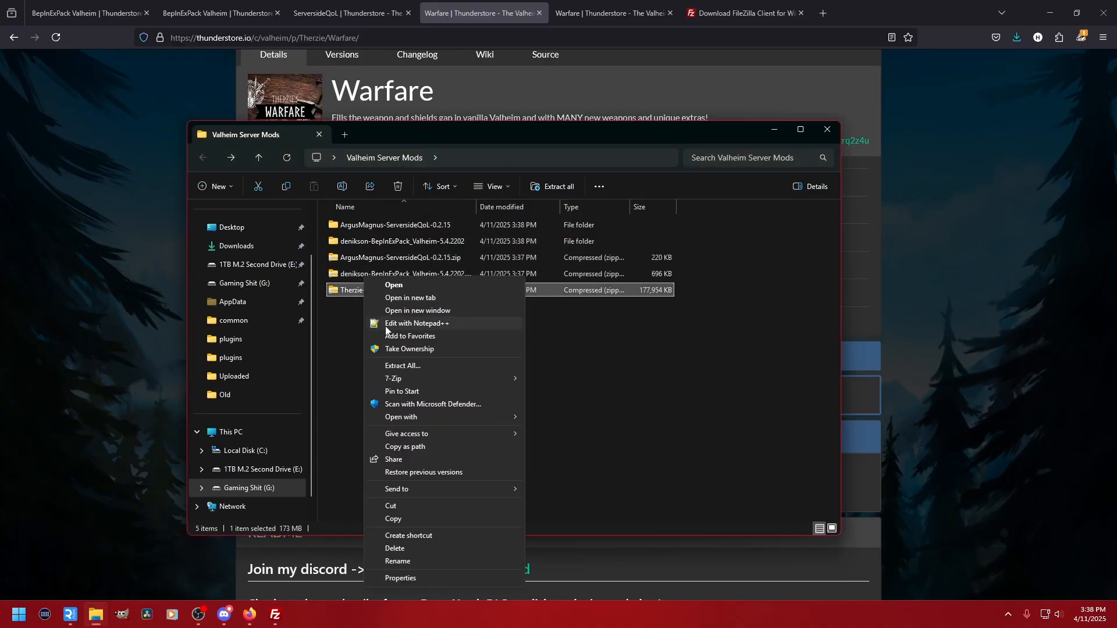
{"action": "left_click", "coordinate": [410, 365]}
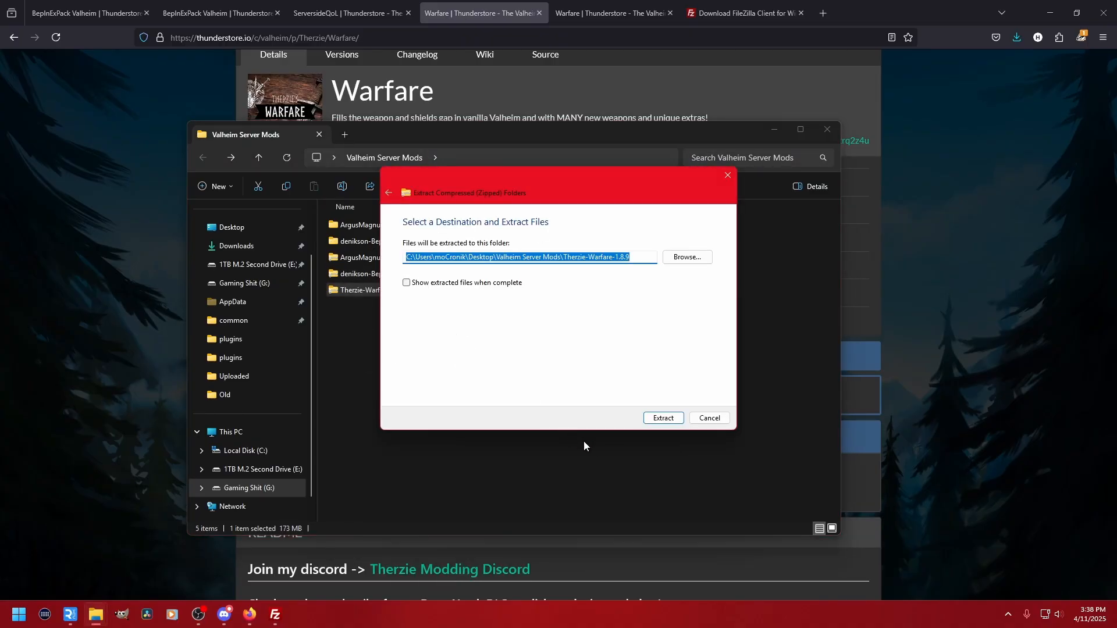
{"action": "left_click", "coordinate": [663, 418]}
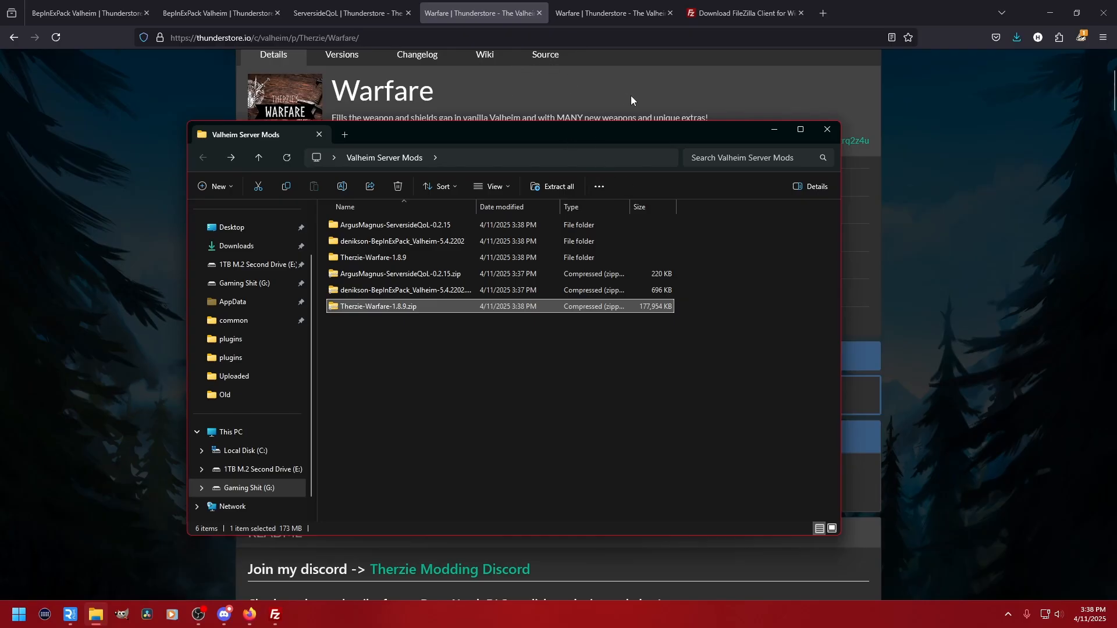
Step: Show how to reach the FileZilla Client download page for Windows from the FileZilla project's home page
{"action": "left_click", "coordinate": [713, 17]}
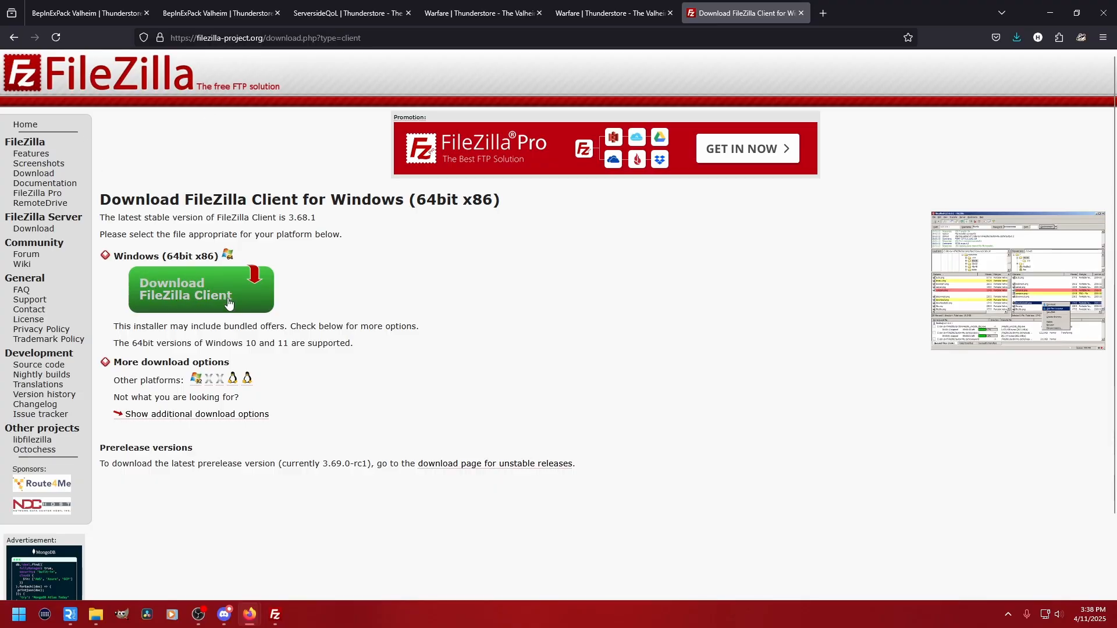
{"action": "left_click", "coordinate": [14, 37]}
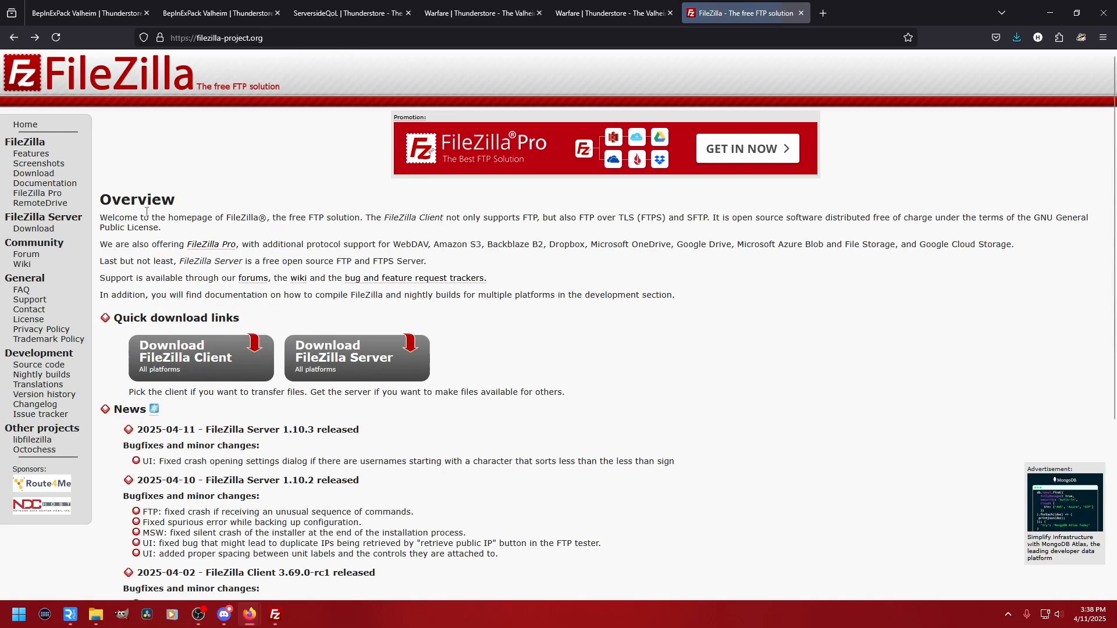
{"action": "left_click", "coordinate": [192, 361]}
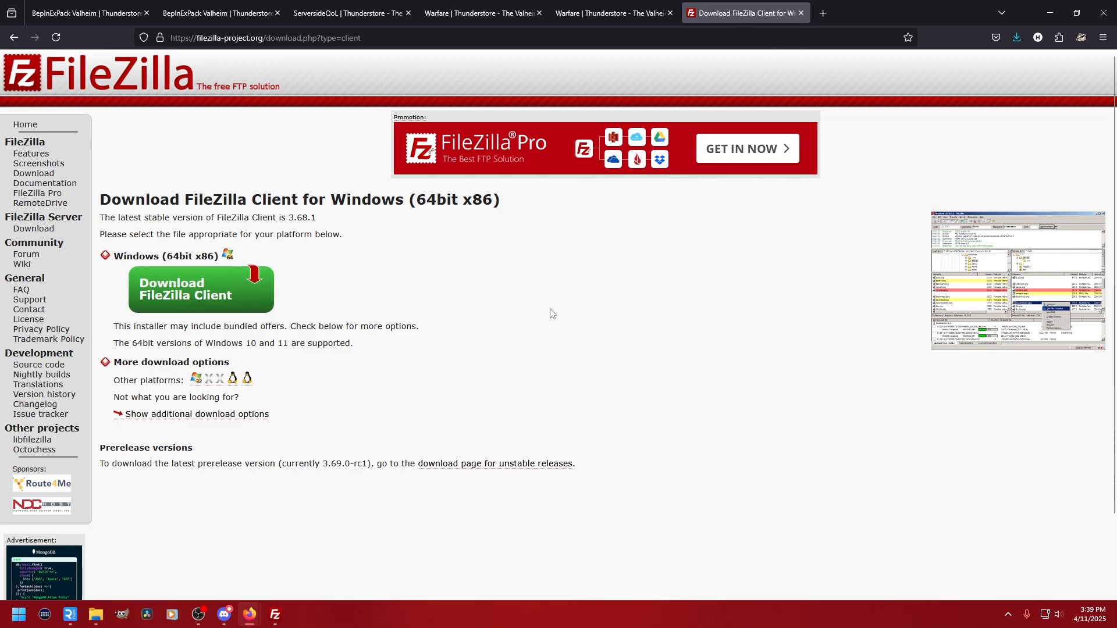
Step: Switch to FileZilla and review the saved game server entry's connection settings in the Site Manager
{"action": "left_click", "coordinate": [277, 616]}
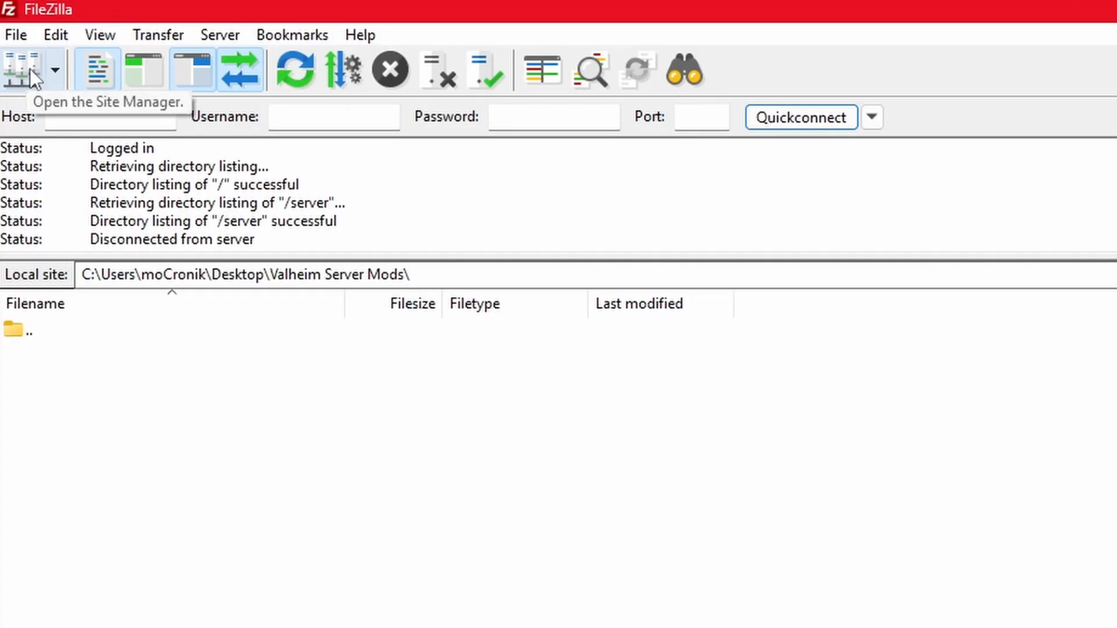
{"action": "left_click", "coordinate": [30, 69]}
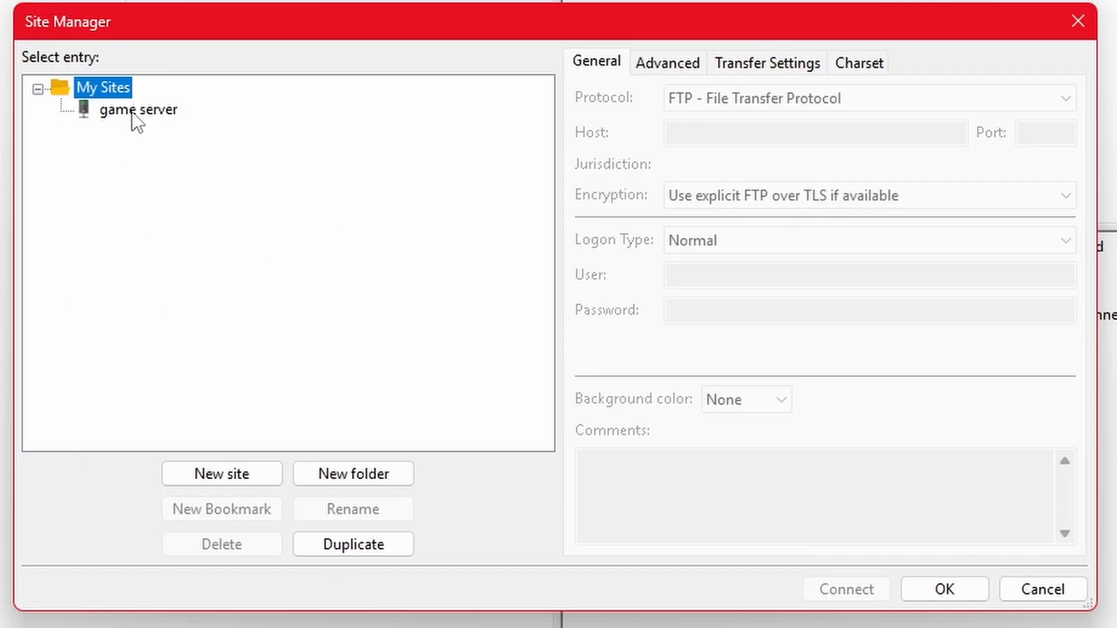
{"action": "left_click", "coordinate": [133, 110]}
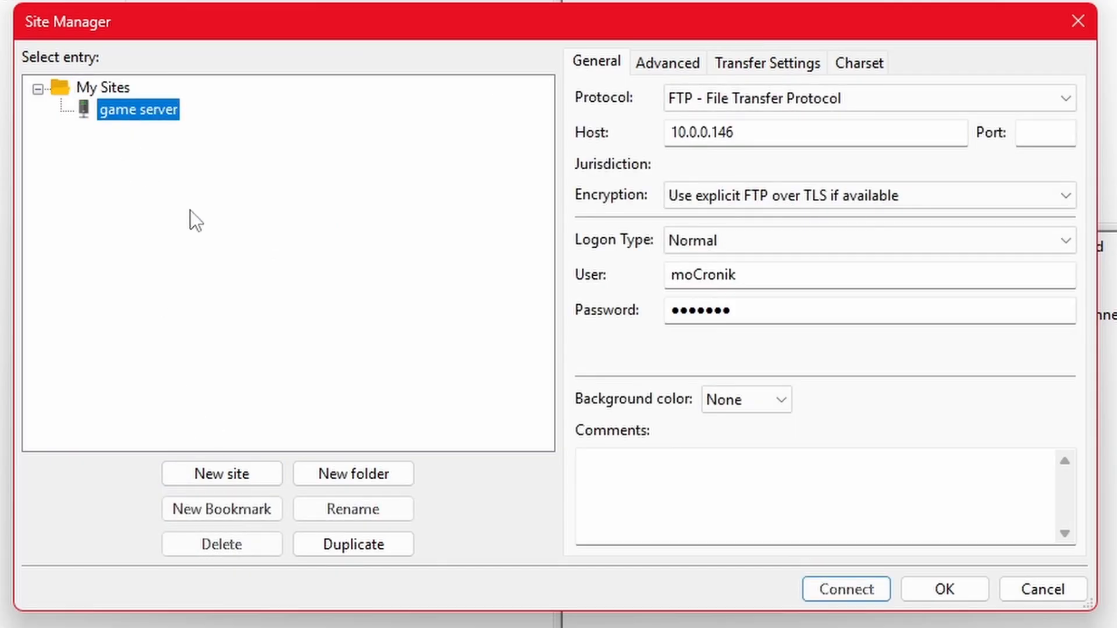
Step: Try adding a new site named asdf under My Sites, and discard it without connecting
{"action": "left_click", "coordinate": [110, 90]}
{"action": "left_click", "coordinate": [249, 472]}
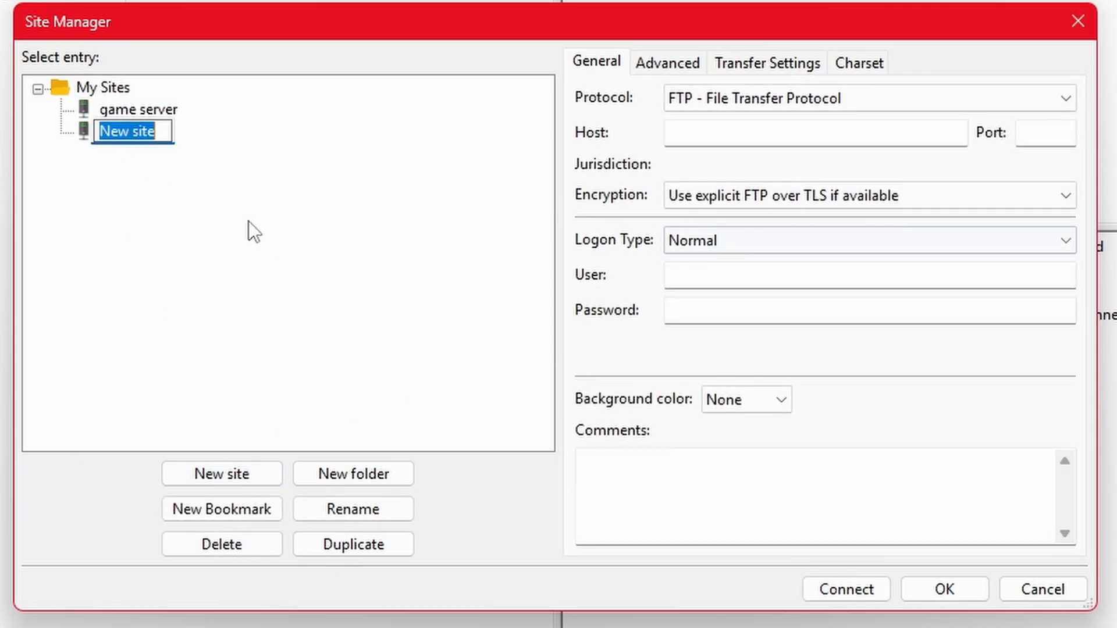
{"action": "type", "text": "asdf"}
{"action": "left_click", "coordinate": [719, 135]}
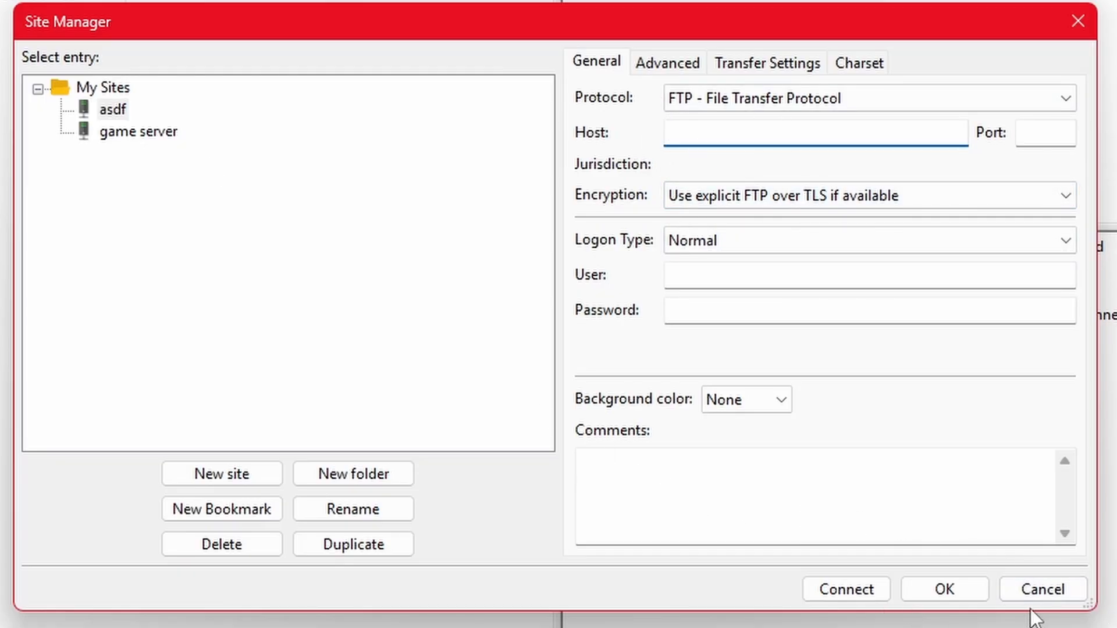
{"action": "left_click", "coordinate": [1041, 589]}
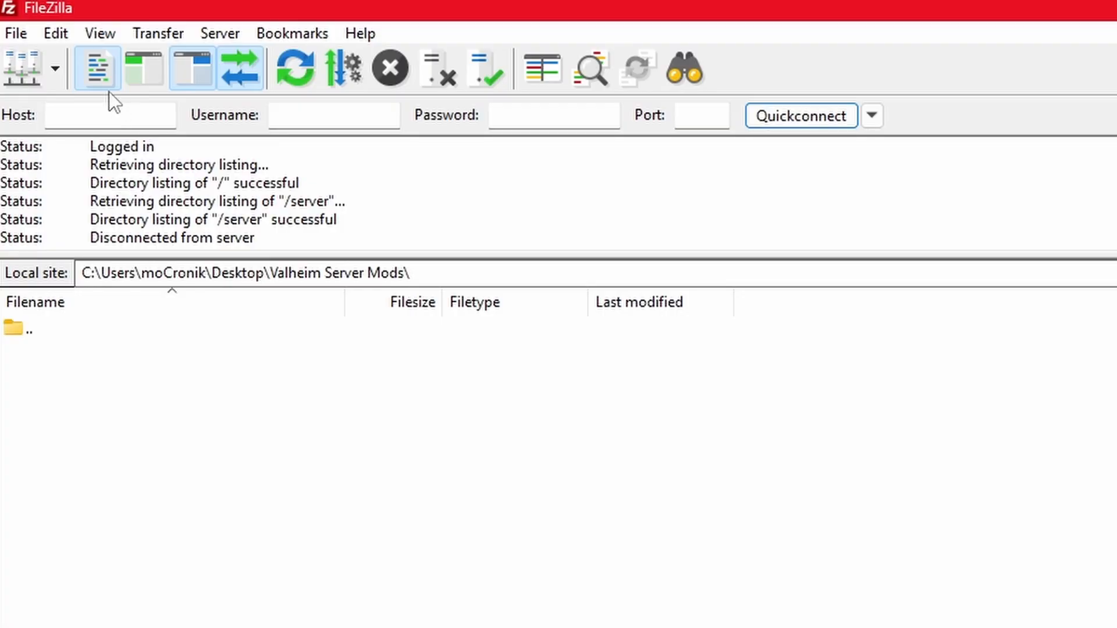
Step: Connect to the saved game server site
{"action": "left_click", "coordinate": [21, 65]}
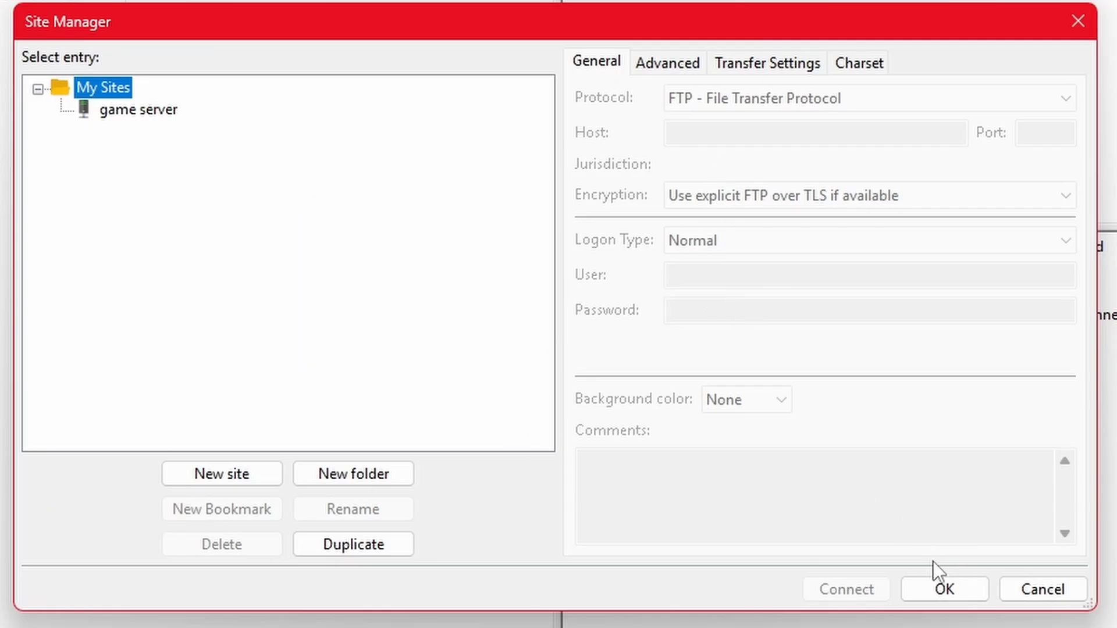
{"action": "left_click", "coordinate": [954, 584]}
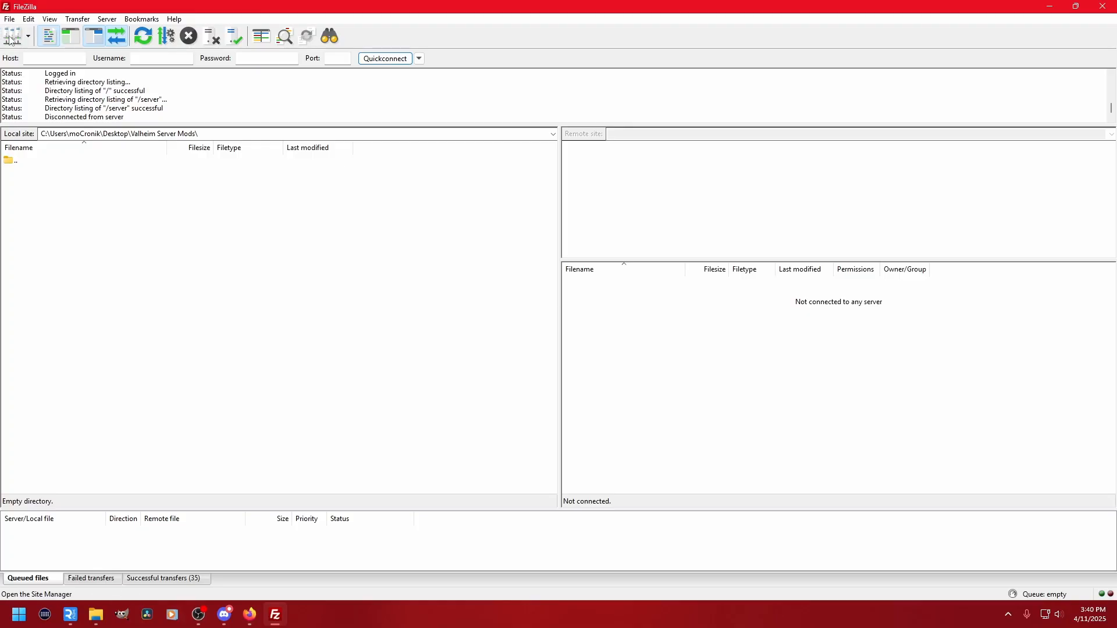
{"action": "left_click", "coordinate": [28, 36]}
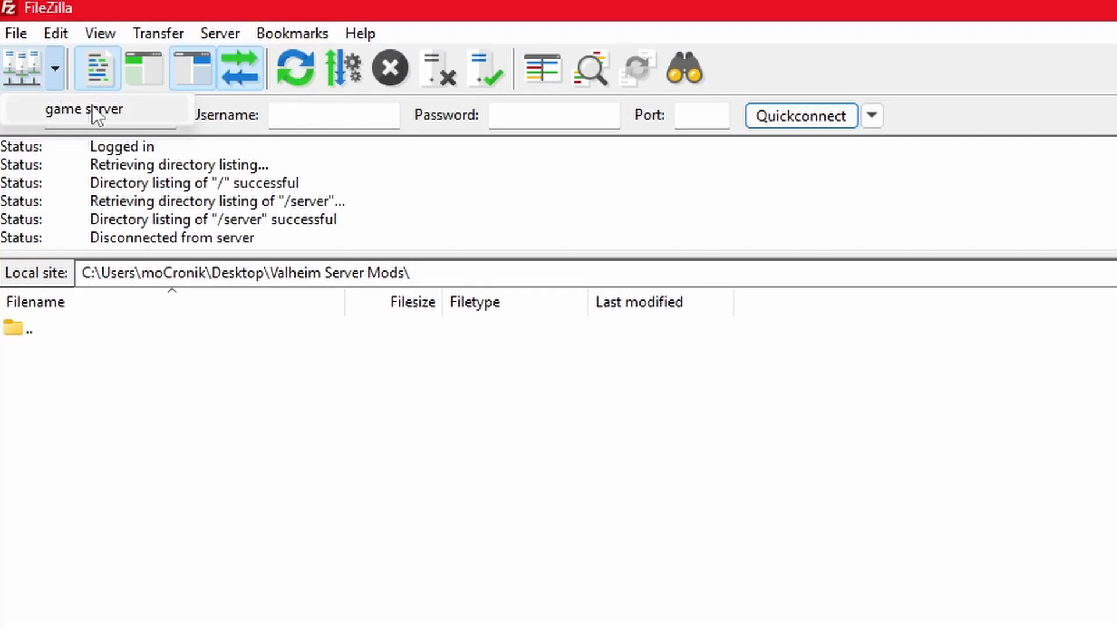
{"action": "left_click", "coordinate": [91, 108]}
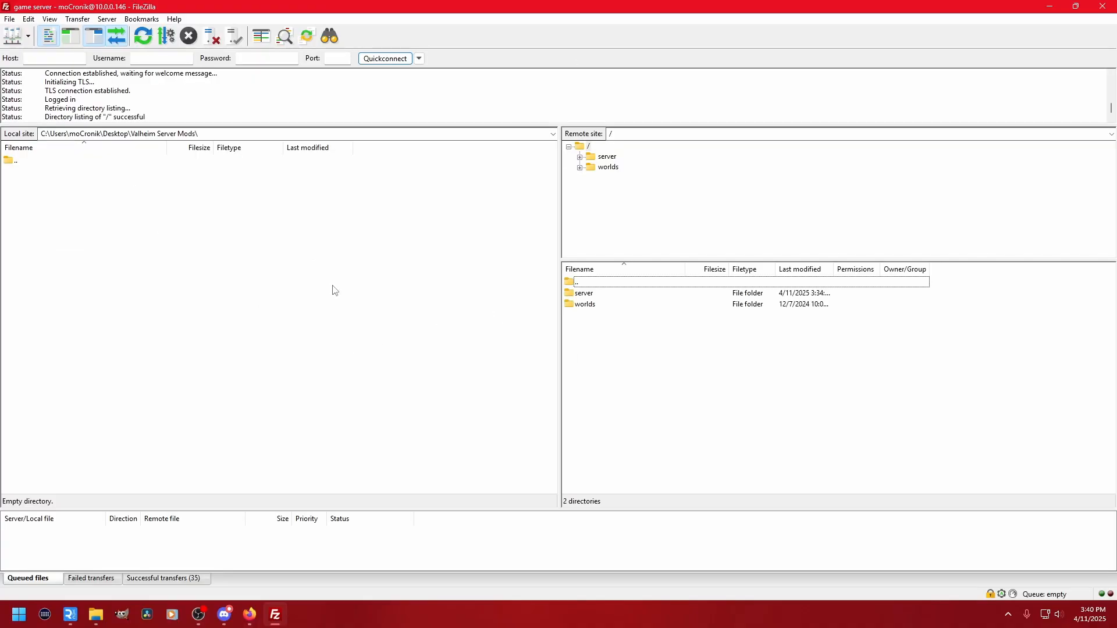
{"action": "left_click", "coordinate": [52, 57]}
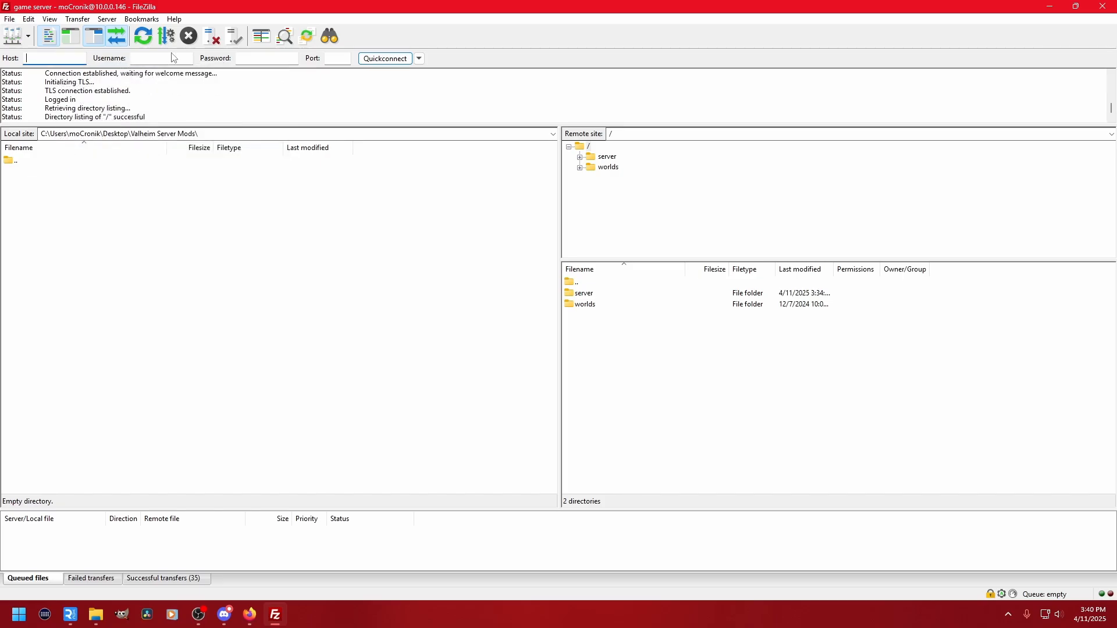
{"action": "left_click", "coordinate": [334, 59]}
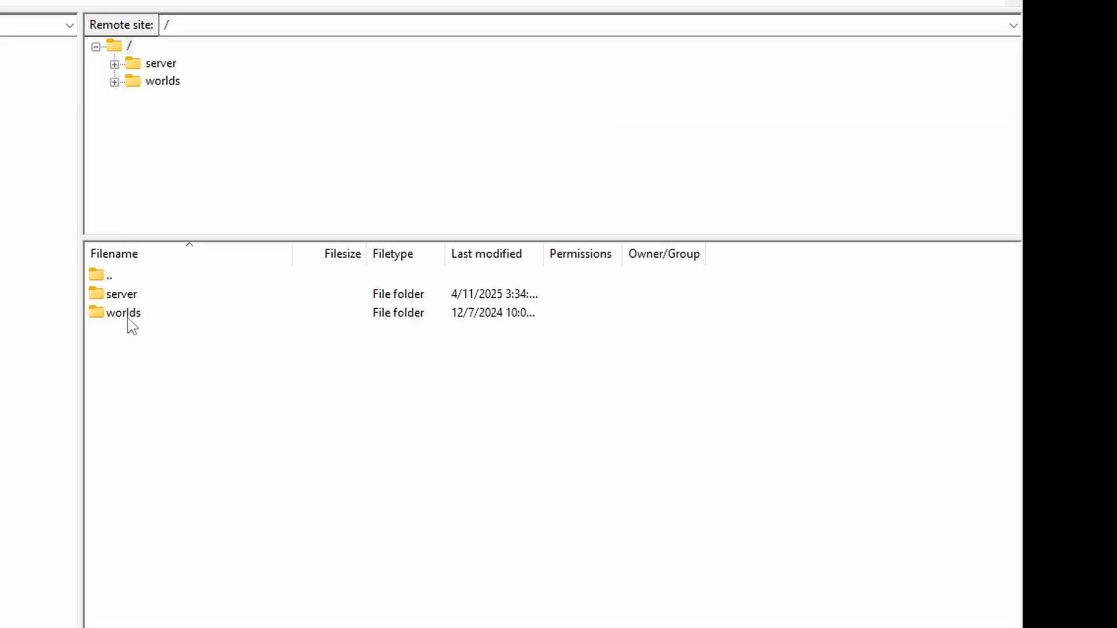
Step: Back up the world by downloading Ashlands.db and Ashlands.fwl from the remote worlds/worlds_local folder to the local Valheim Server Mods folder
{"action": "double_click", "coordinate": [587, 307]}
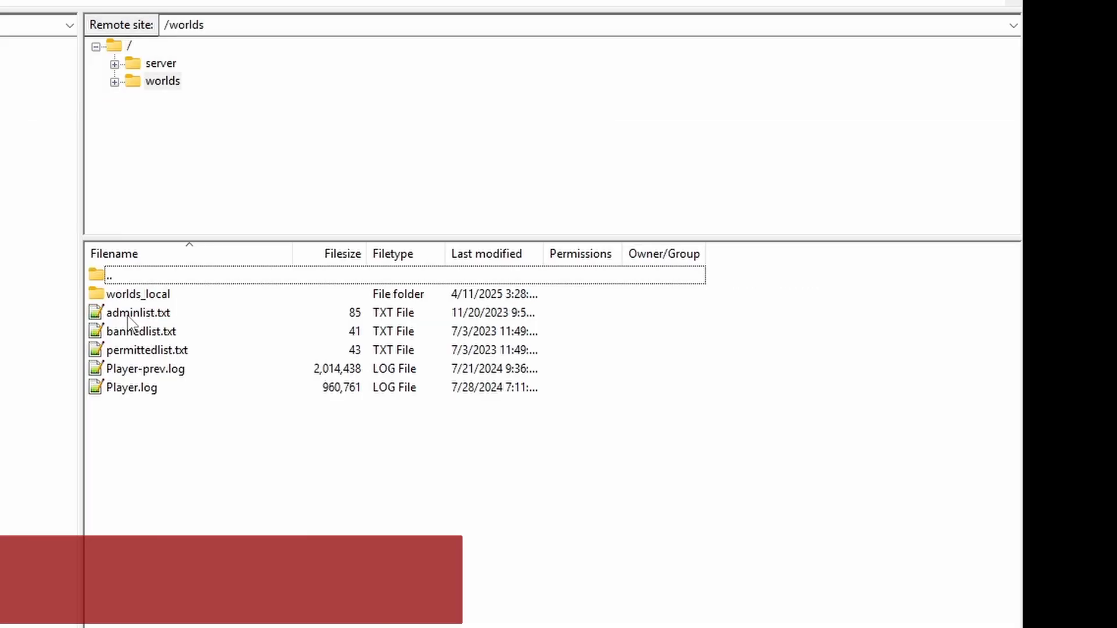
{"action": "left_click", "coordinate": [156, 295]}
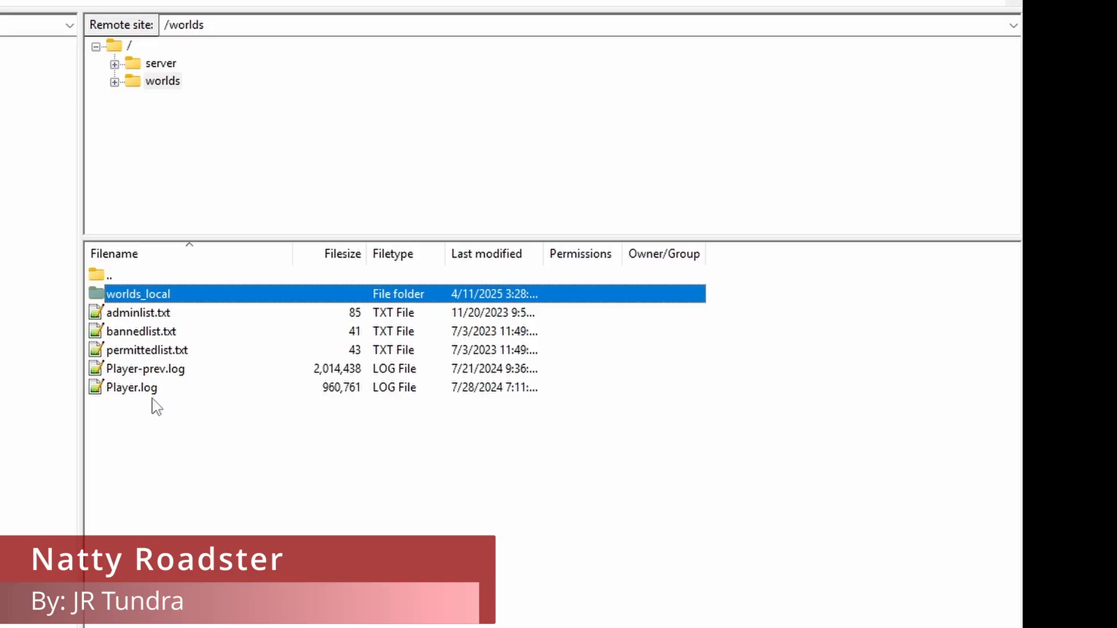
{"action": "double_click", "coordinate": [146, 296]}
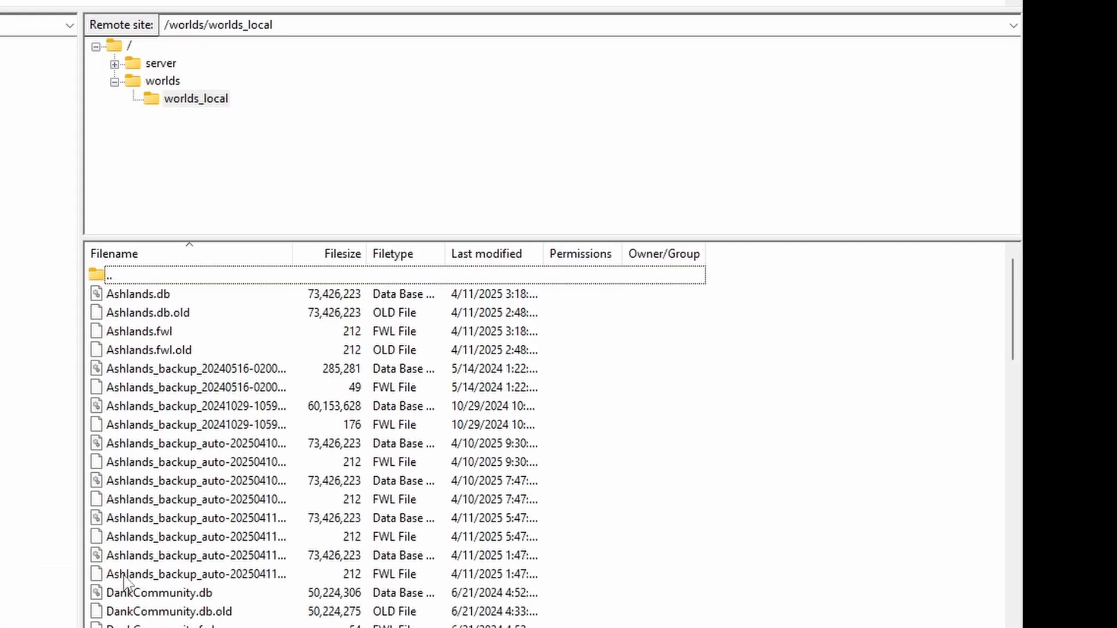
{"action": "left_click", "coordinate": [162, 295]}
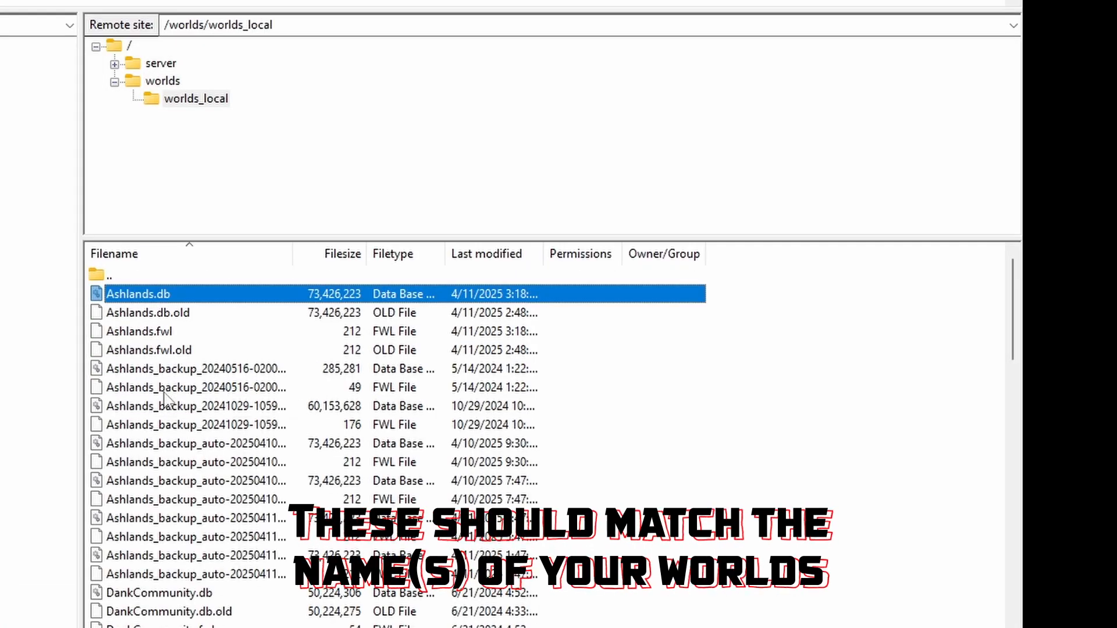
{"action": "left_click", "coordinate": [152, 332], "text": "ctrl"}
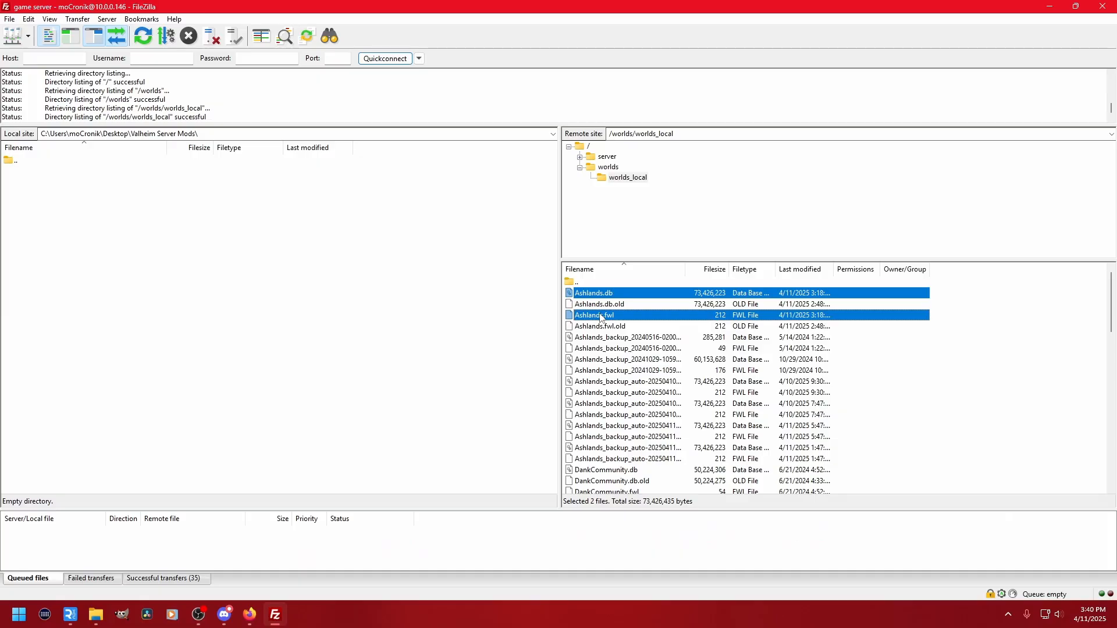
{"action": "right_click", "coordinate": [150, 334]}
{"action": "left_click", "coordinate": [179, 342]}
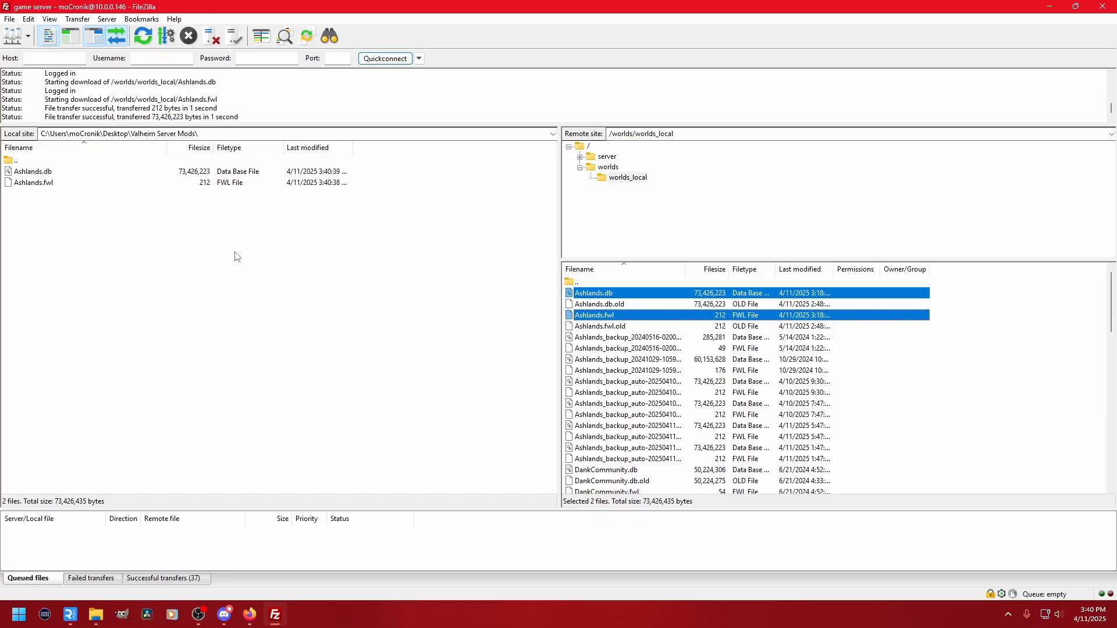
Step: Refresh the file lists and upload all contents of the local denikson-BepInExPack_Valheim-5.4.2202\BepInExPack_Valheim folder to the remote server folder
{"action": "left_click", "coordinate": [142, 36]}
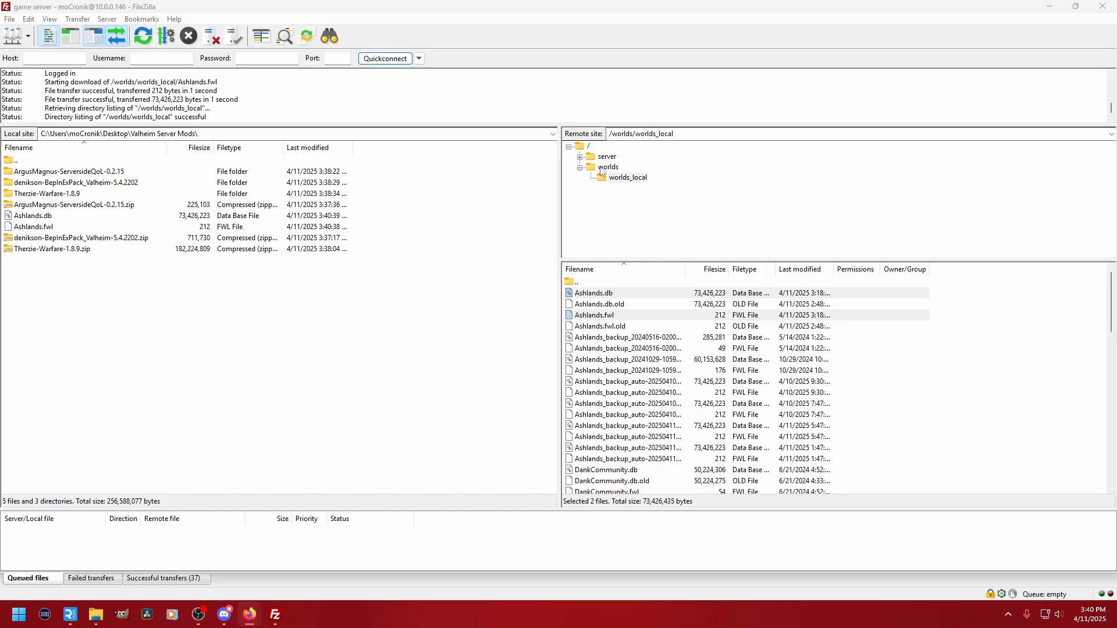
{"action": "left_click", "coordinate": [607, 156]}
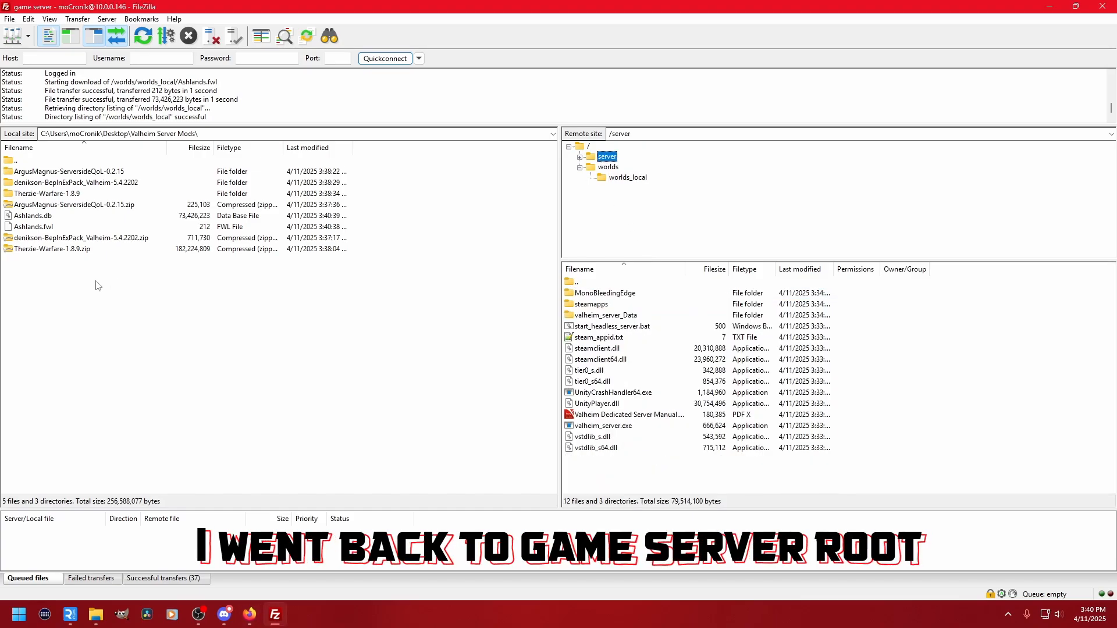
{"action": "double_click", "coordinate": [64, 184]}
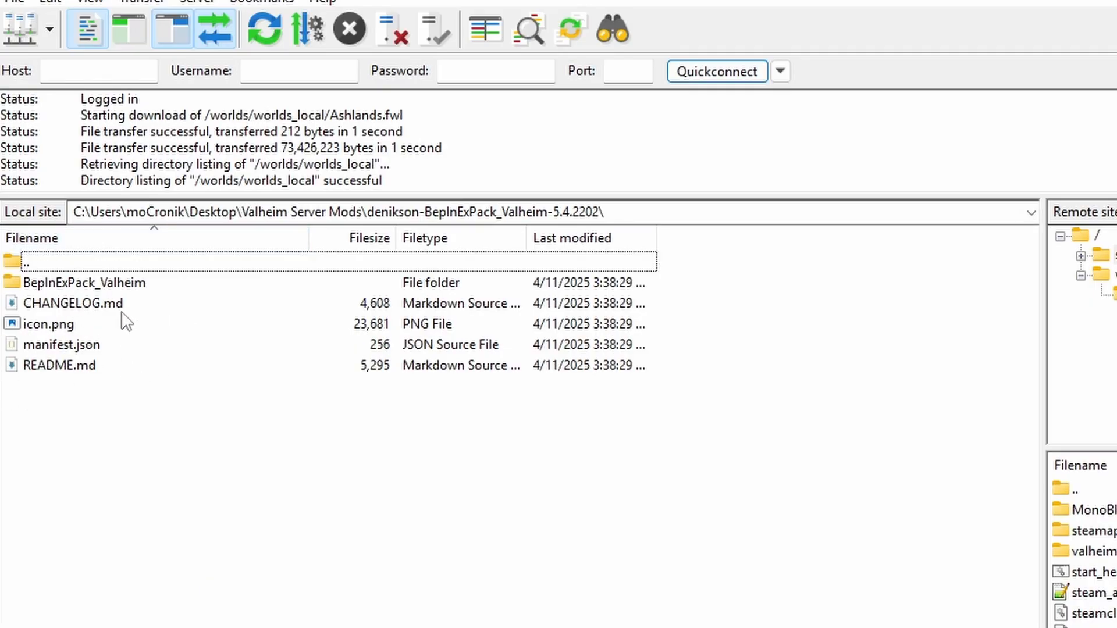
{"action": "left_click", "coordinate": [32, 285]}
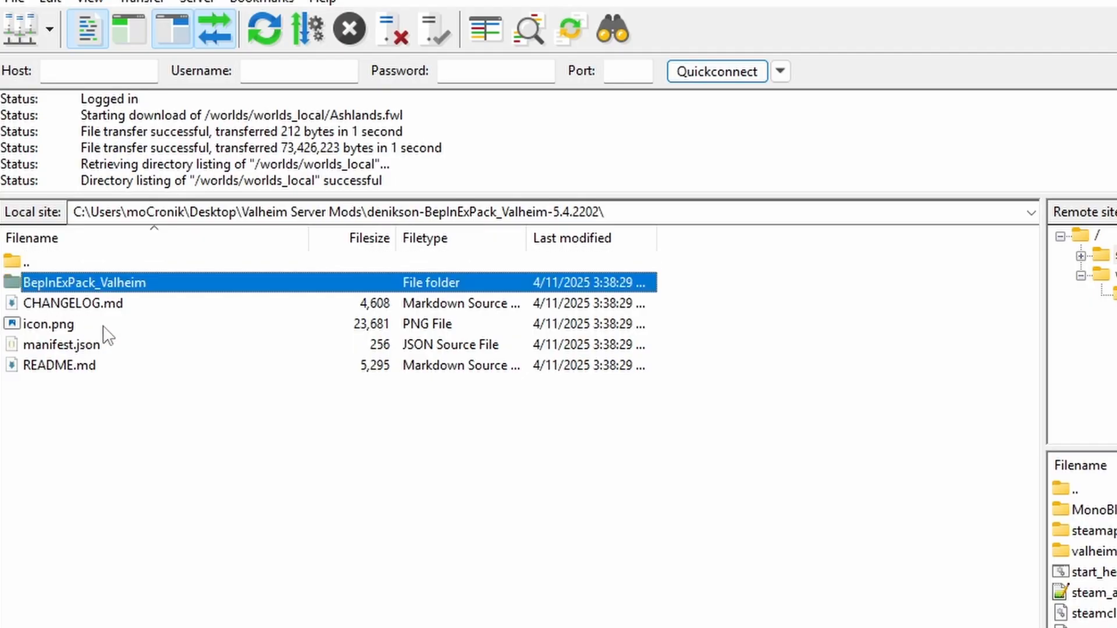
{"action": "double_click", "coordinate": [115, 281]}
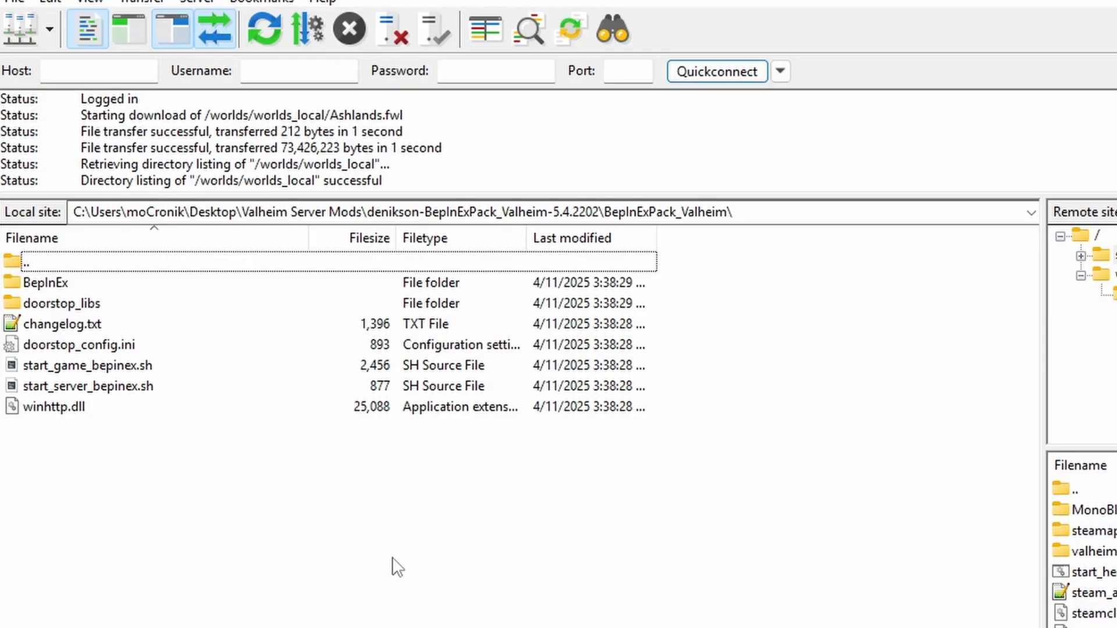
{"action": "left_click_drag", "start_coordinate": [158, 497], "coordinate": [79, 300]}
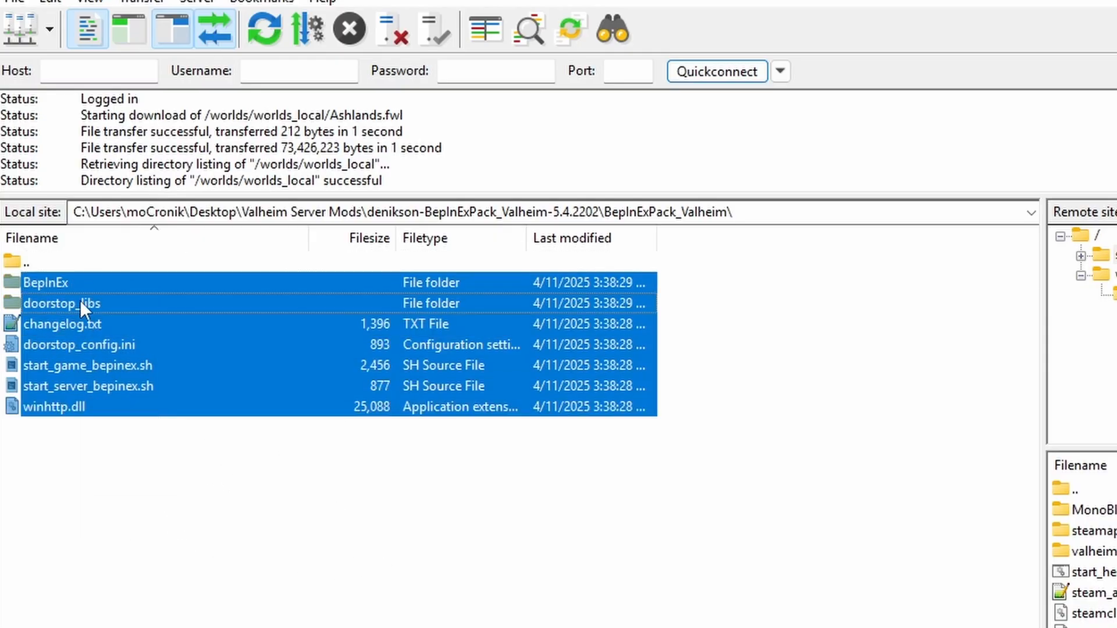
{"action": "right_click", "coordinate": [79, 300]}
{"action": "left_click", "coordinate": [122, 314]}
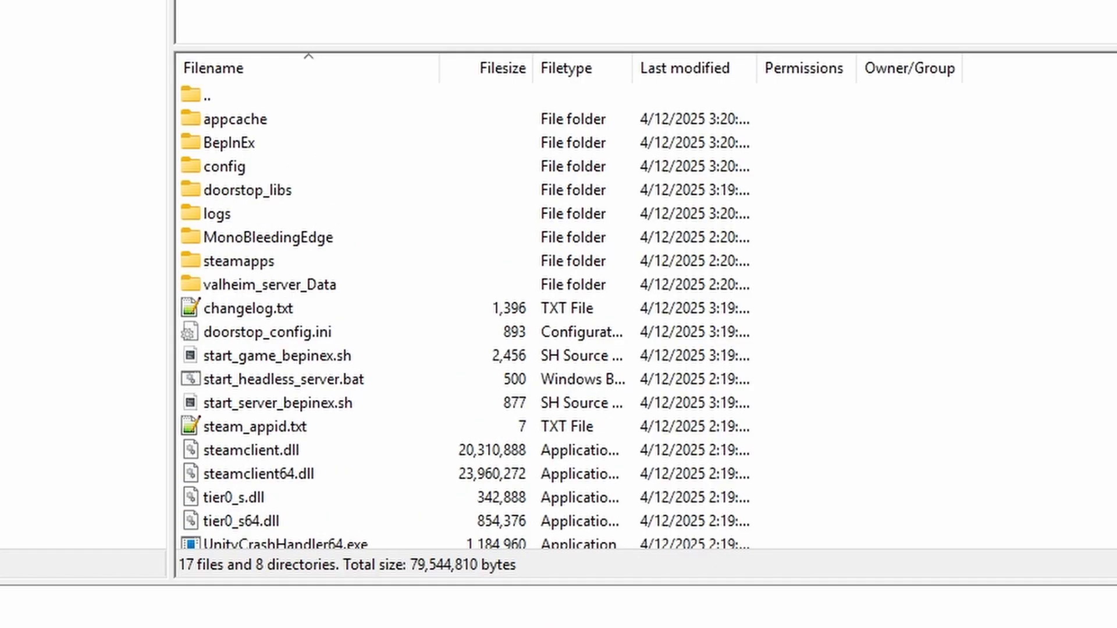
Step: Examine the remote server folder's new BepInEx folder, including its plugins and config subfolders
{"action": "left_click", "coordinate": [252, 121]}
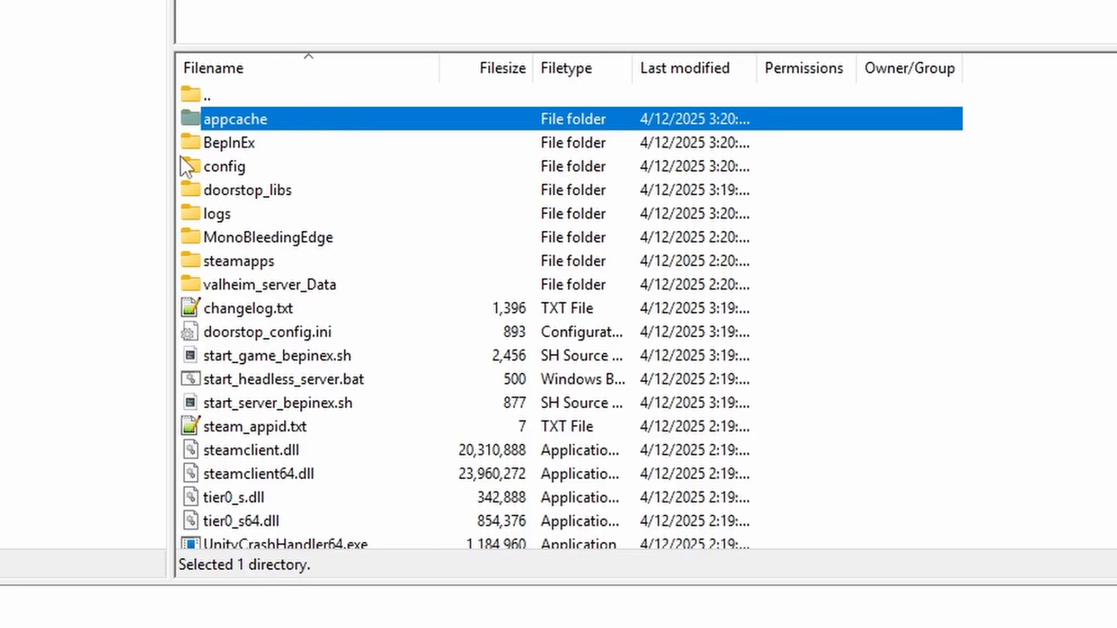
{"action": "left_click", "coordinate": [238, 145]}
{"action": "double_click", "coordinate": [237, 146]}
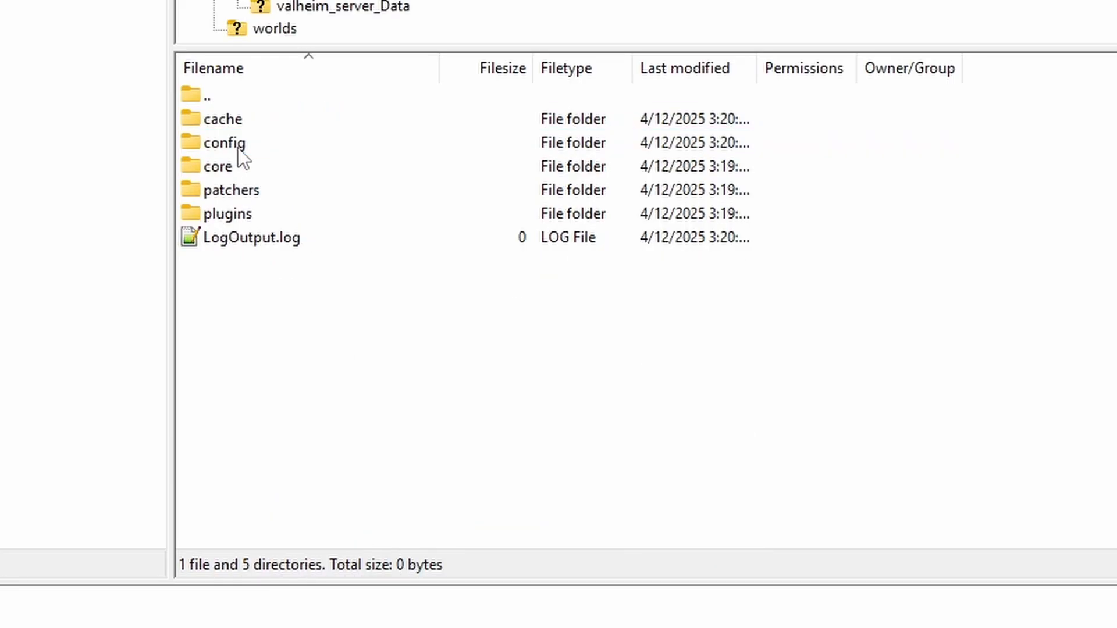
{"action": "left_click", "coordinate": [234, 220]}
{"action": "double_click", "coordinate": [234, 219]}
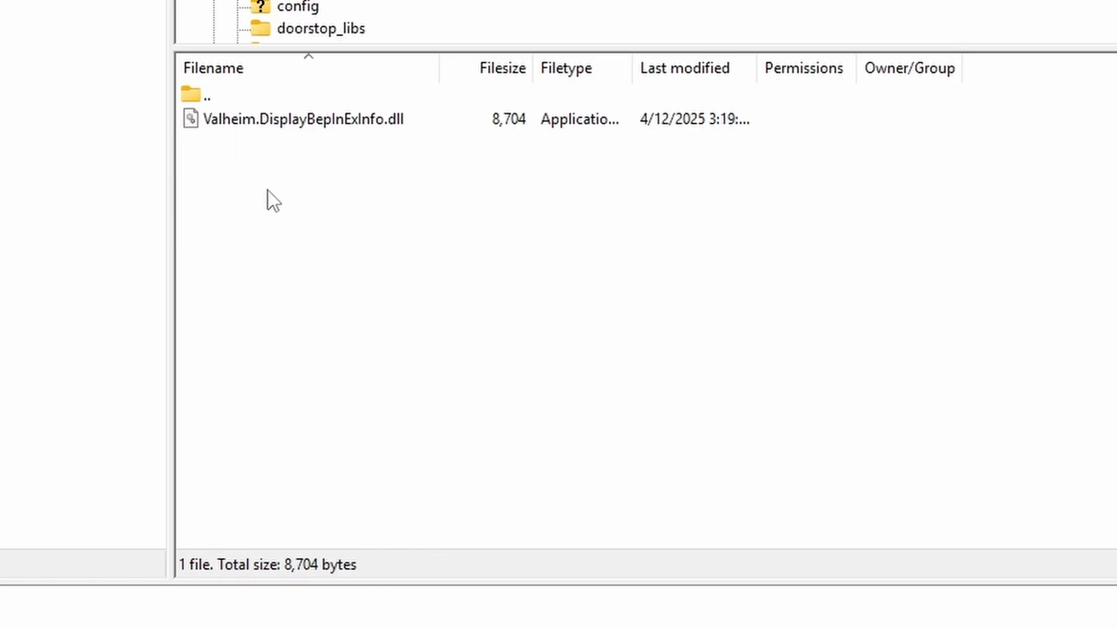
{"action": "left_click", "coordinate": [251, 121]}
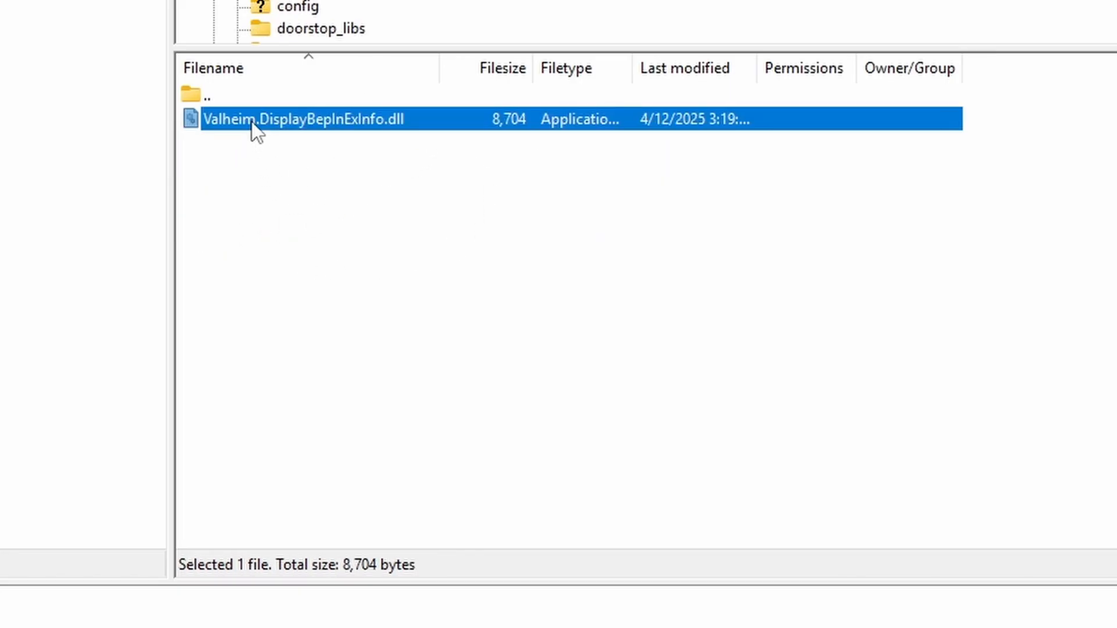
{"action": "double_click", "coordinate": [239, 93]}
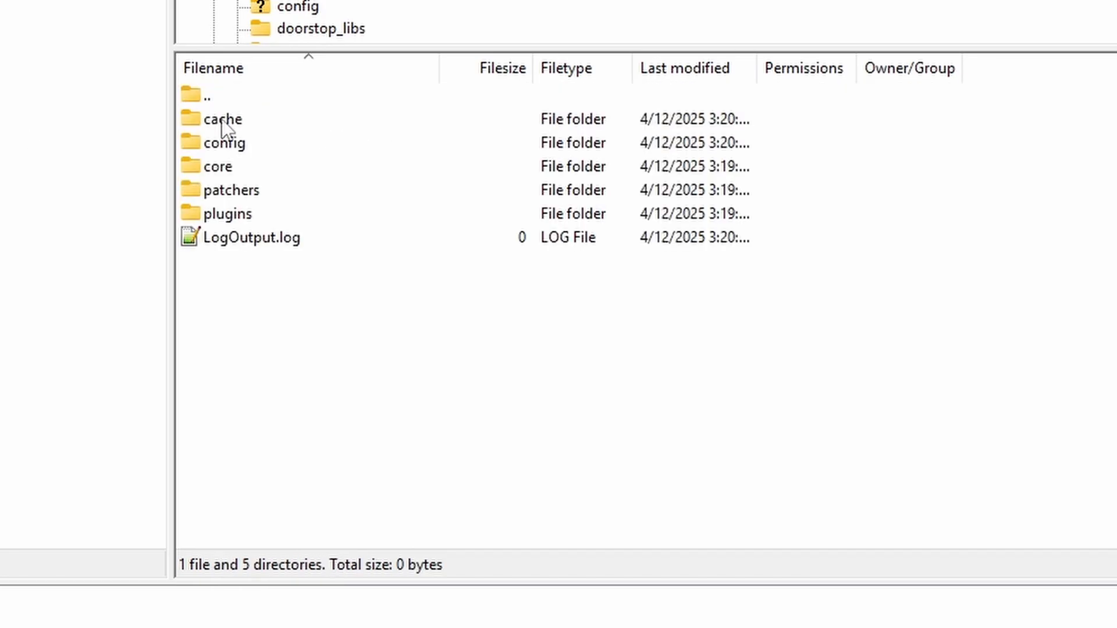
{"action": "left_click", "coordinate": [256, 144]}
{"action": "double_click", "coordinate": [256, 145]}
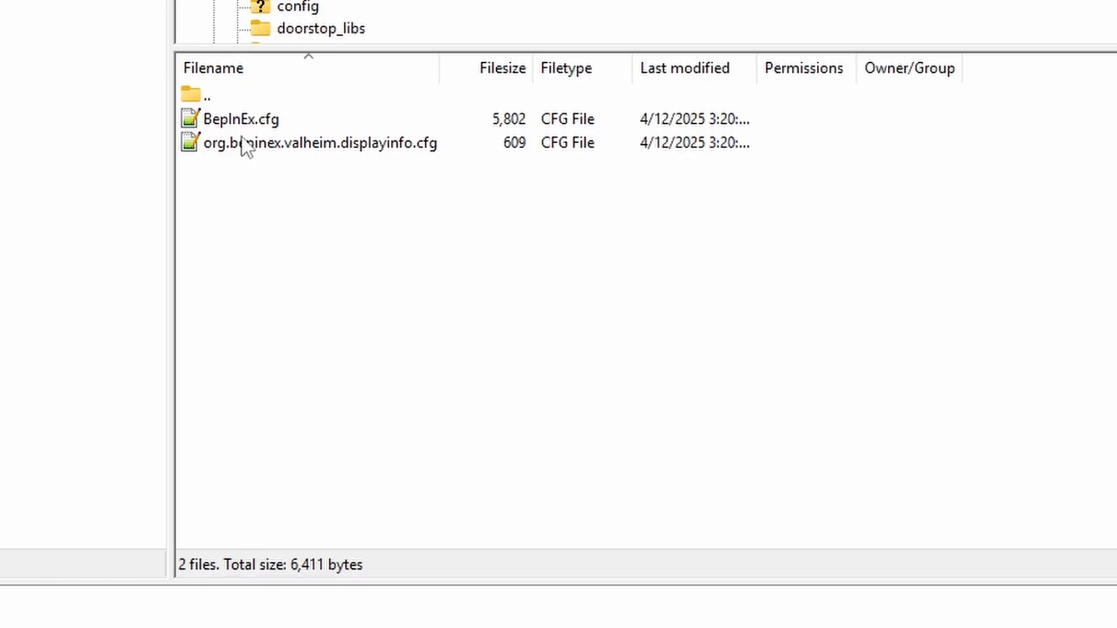
{"action": "double_click", "coordinate": [231, 99]}
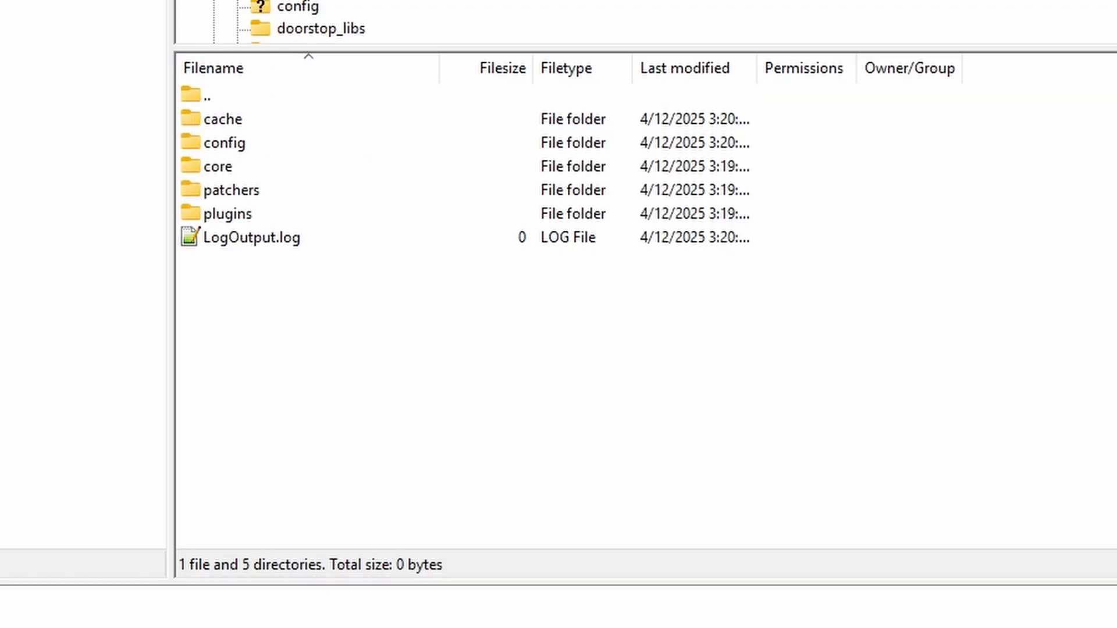
{"action": "double_click", "coordinate": [231, 98]}
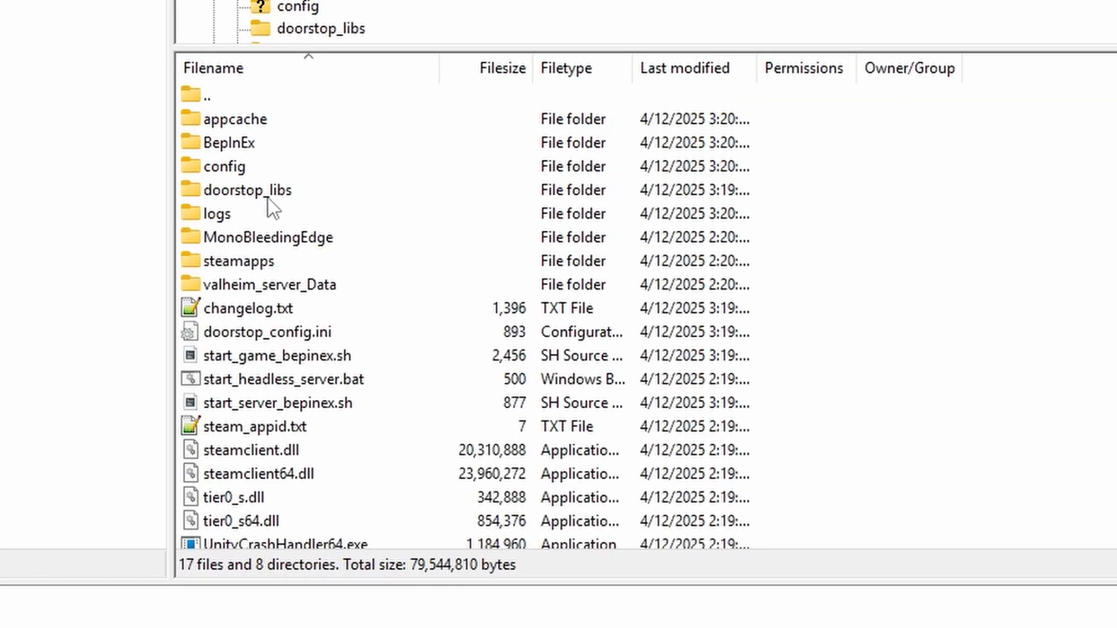
Step: Open the plugins folder inside the remote server's BepInEx folder
{"action": "double_click", "coordinate": [210, 143]}
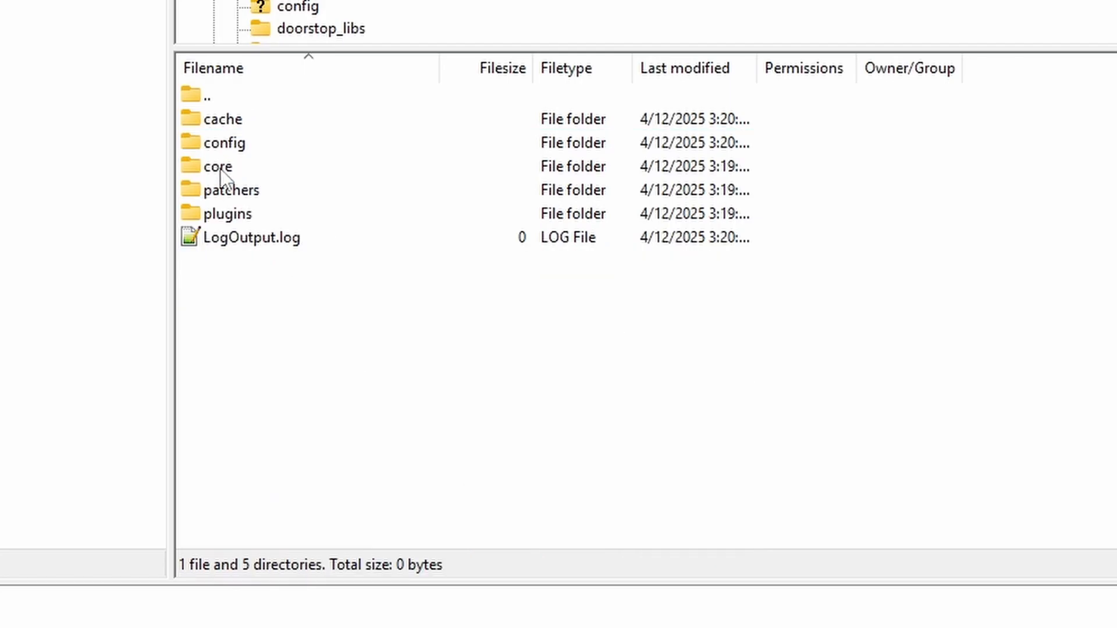
{"action": "double_click", "coordinate": [219, 212]}
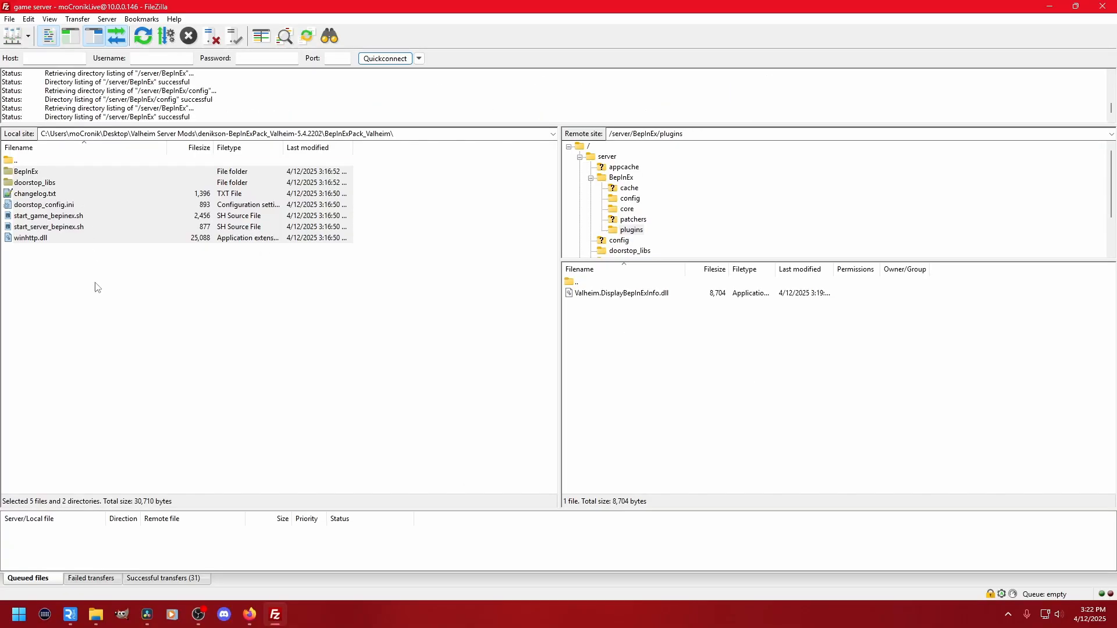
Step: Upload Valheim.ServersideQoL.dll from the local ArgusMagnus-ServersideQoL-0.2.15 folder to the remote server's BepInEx/plugins folder
{"action": "left_click", "coordinate": [97, 287]}
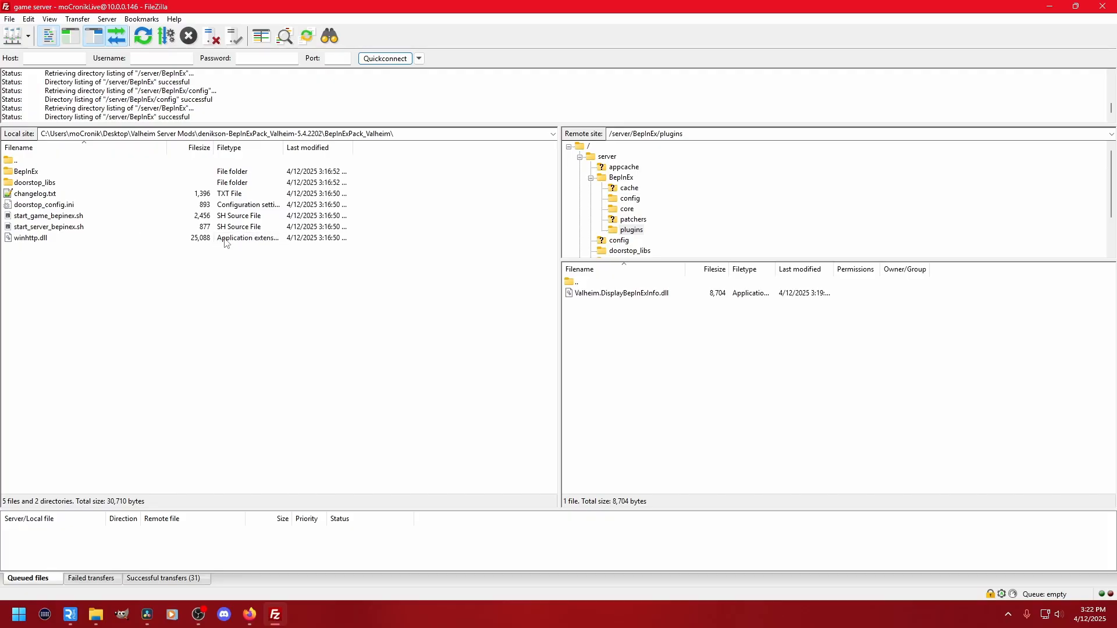
{"action": "double_click", "coordinate": [35, 163]}
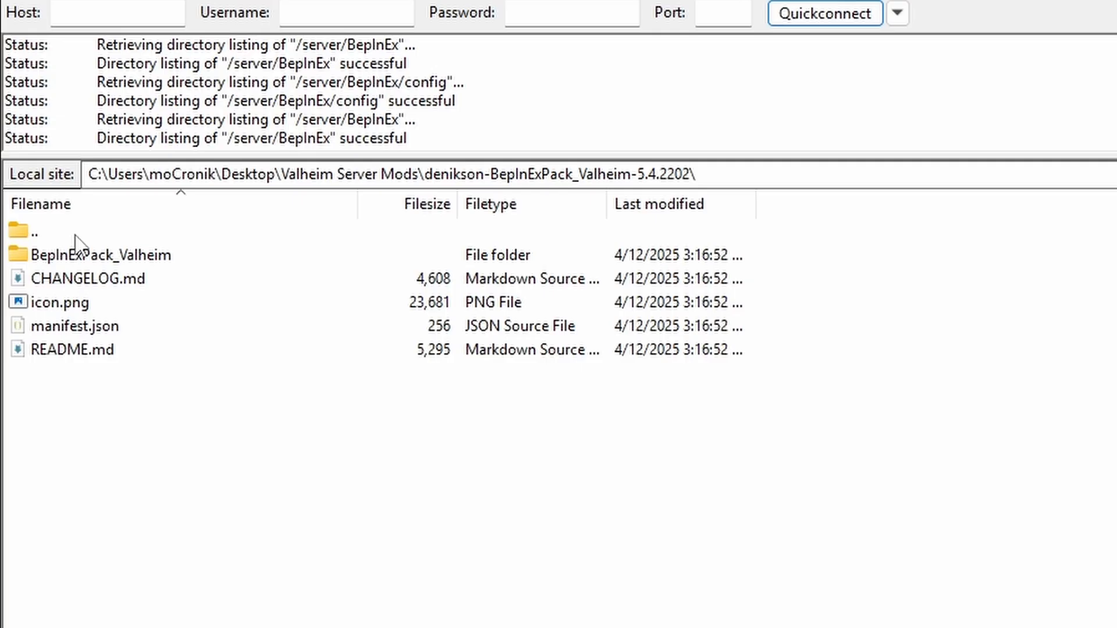
{"action": "double_click", "coordinate": [76, 235]}
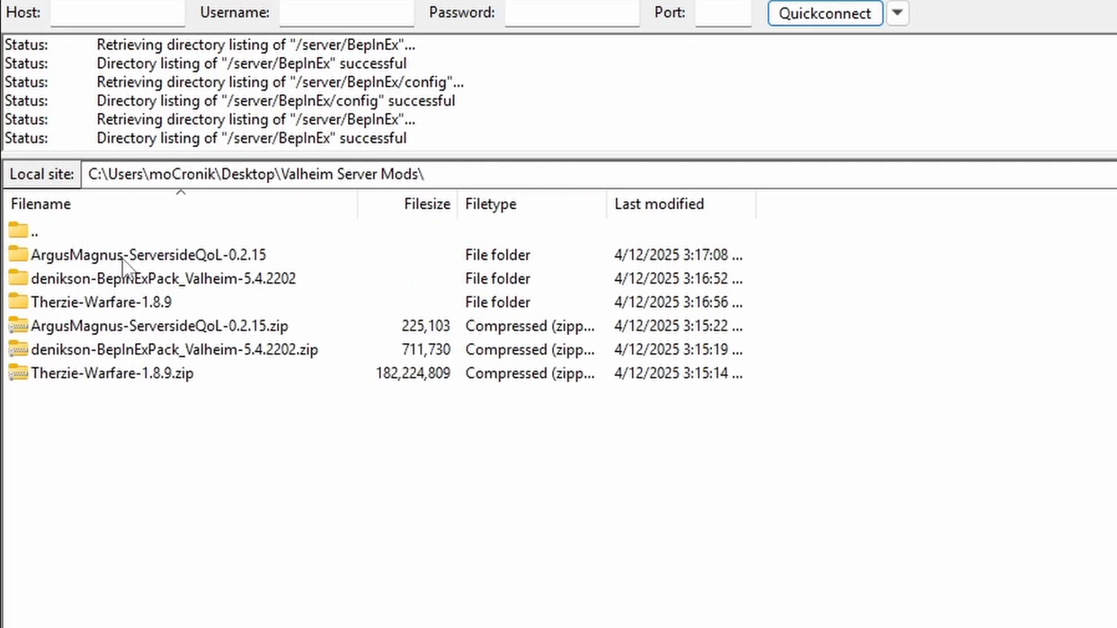
{"action": "double_click", "coordinate": [124, 256]}
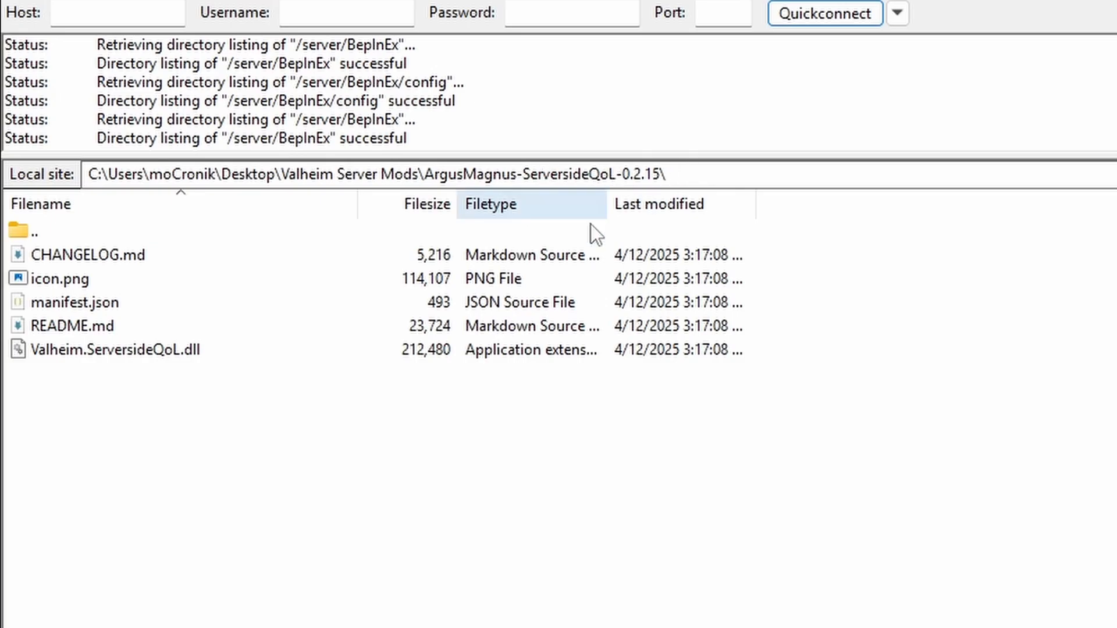
{"action": "left_click", "coordinate": [170, 352]}
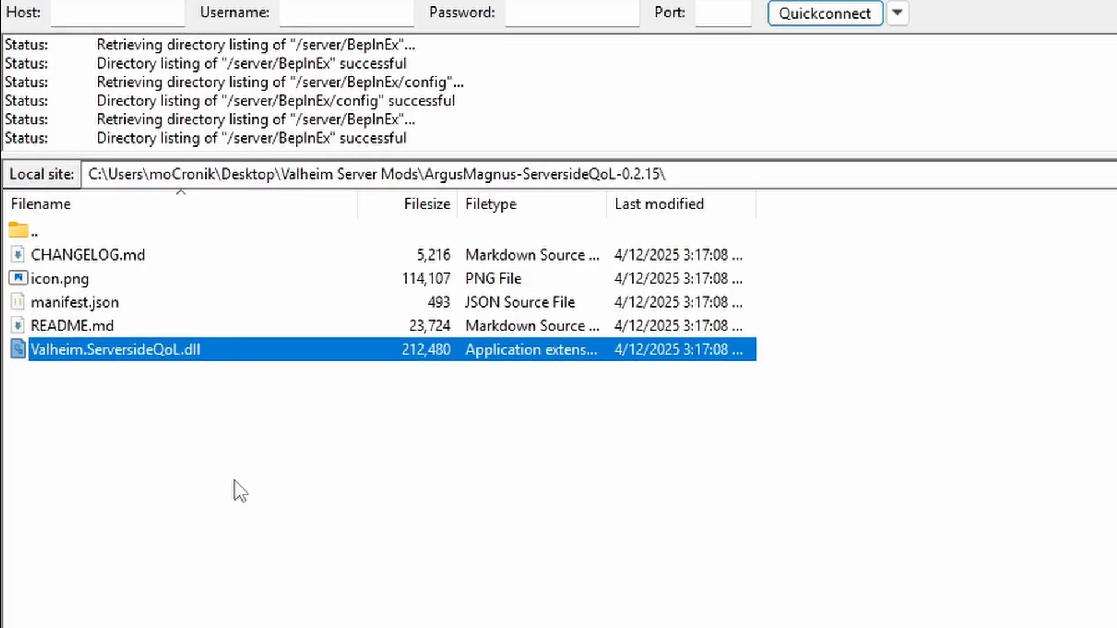
{"action": "double_click", "coordinate": [175, 355]}
{"action": "right_click", "coordinate": [170, 348]}
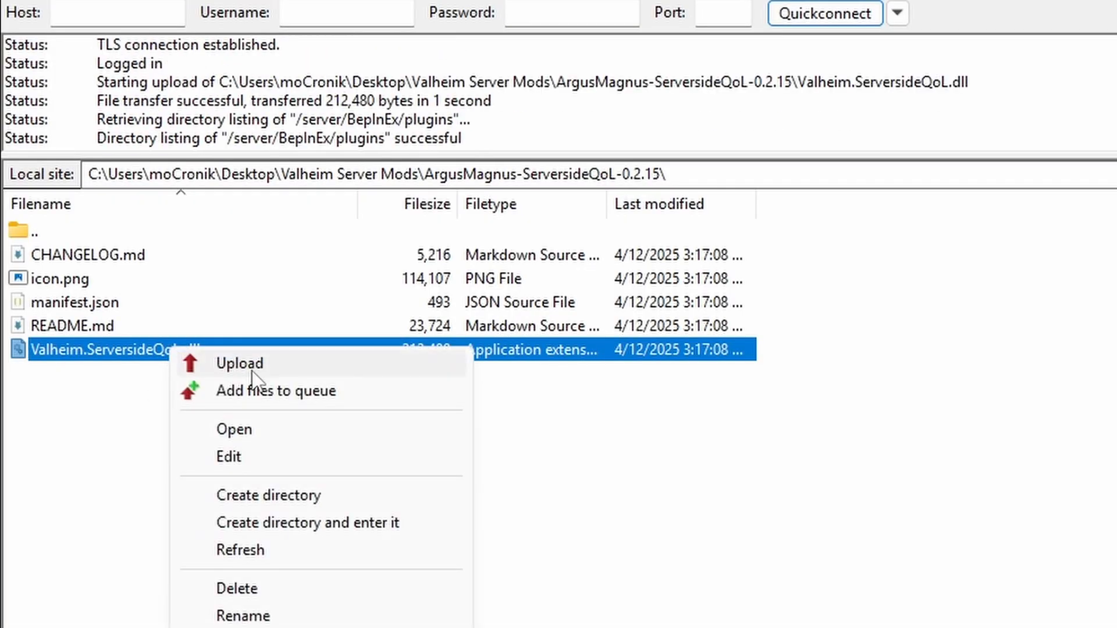
{"action": "left_click", "coordinate": [633, 331]}
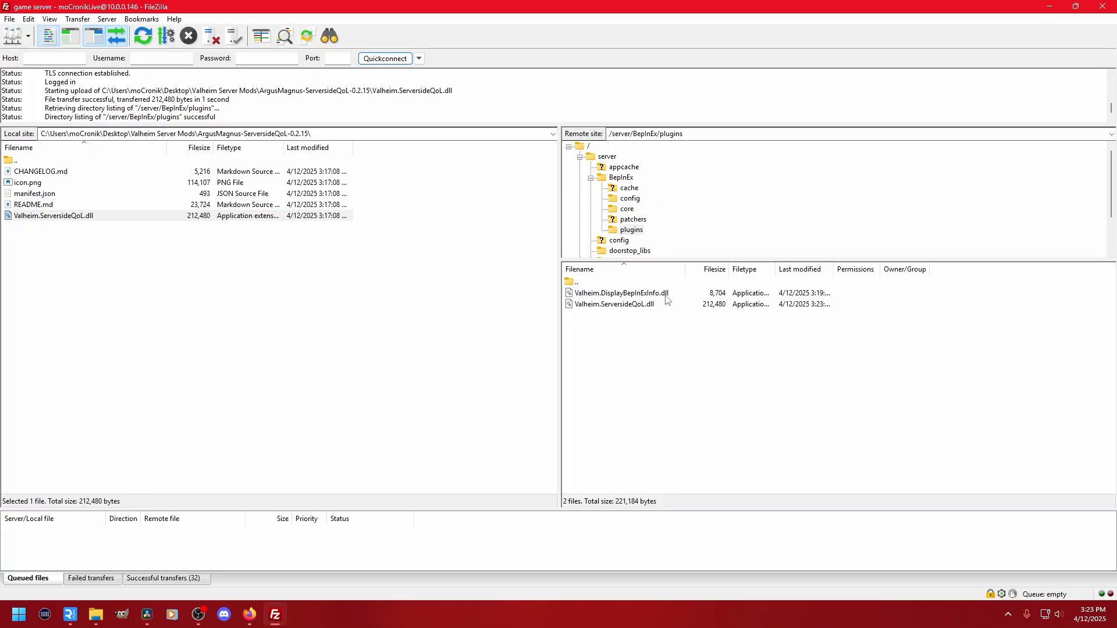
Step: Refresh the file lists and open the remote server's BepInEx/config folder
{"action": "left_click", "coordinate": [634, 199]}
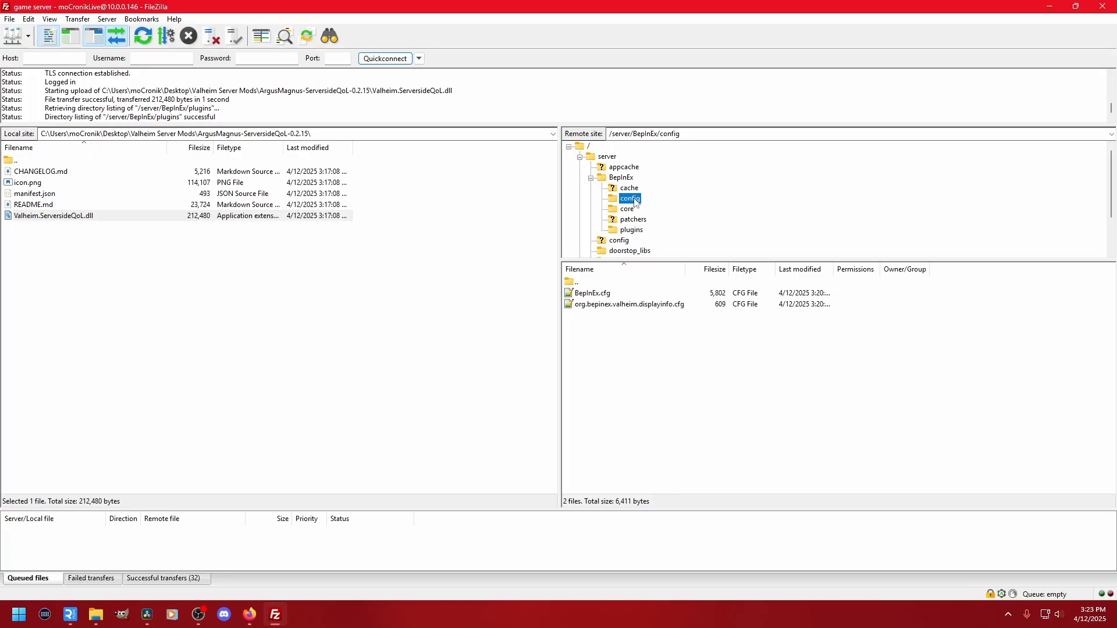
{"action": "left_click", "coordinate": [141, 37]}
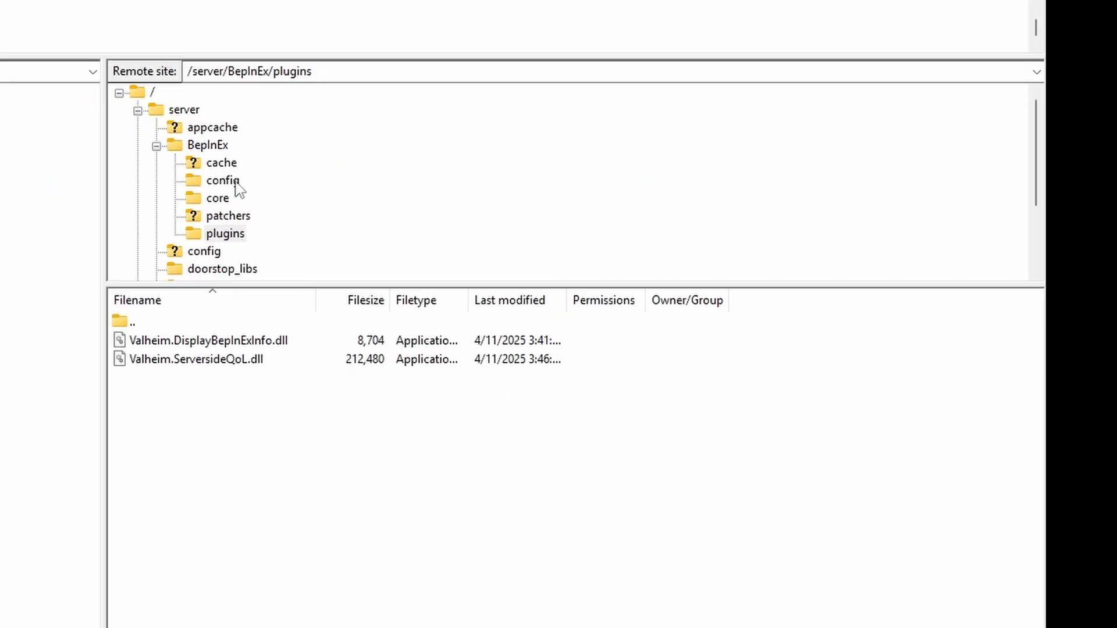
{"action": "left_click", "coordinate": [633, 199]}
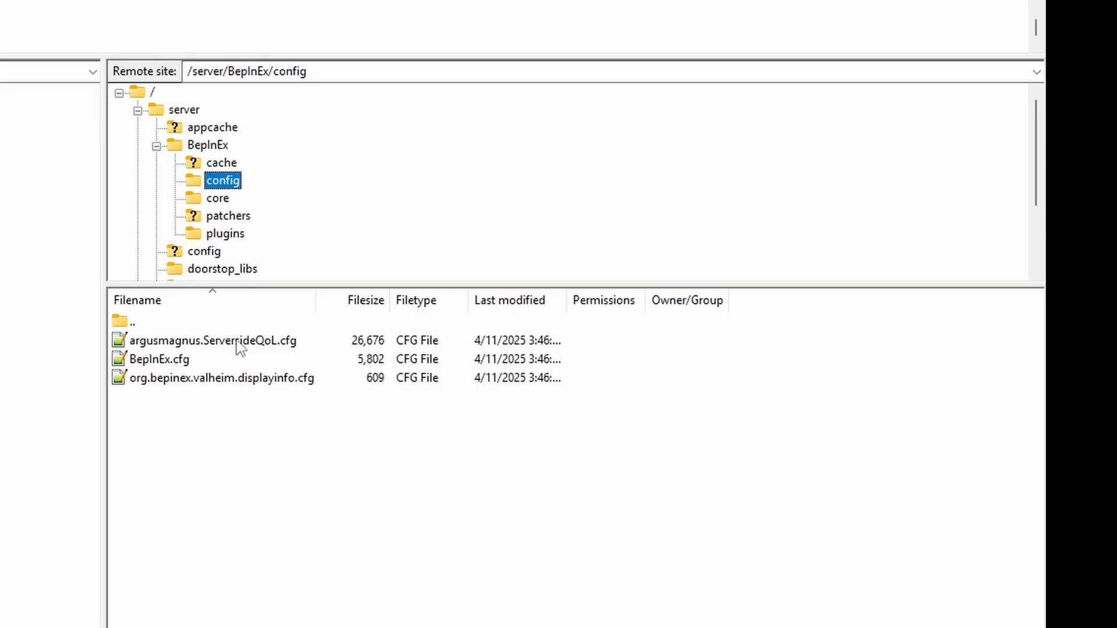
Step: Download argusmagnus.ServersideQoL.cfg from the remote BepInEx/config folder to the local Valheim Server Mods folder
{"action": "left_click", "coordinate": [240, 343]}
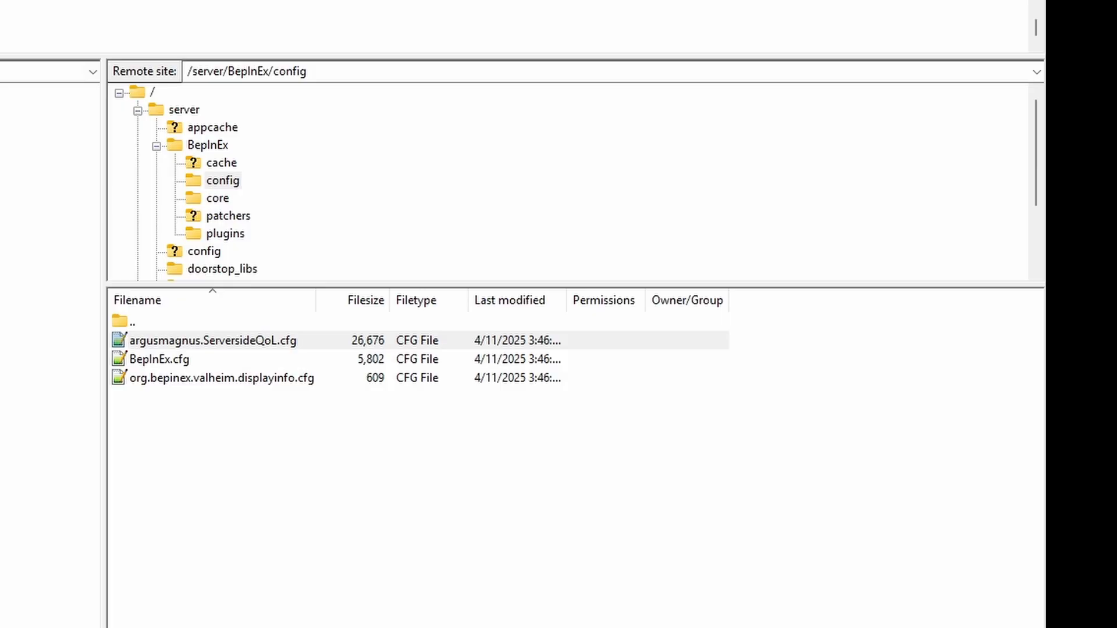
{"action": "double_click", "coordinate": [261, 344]}
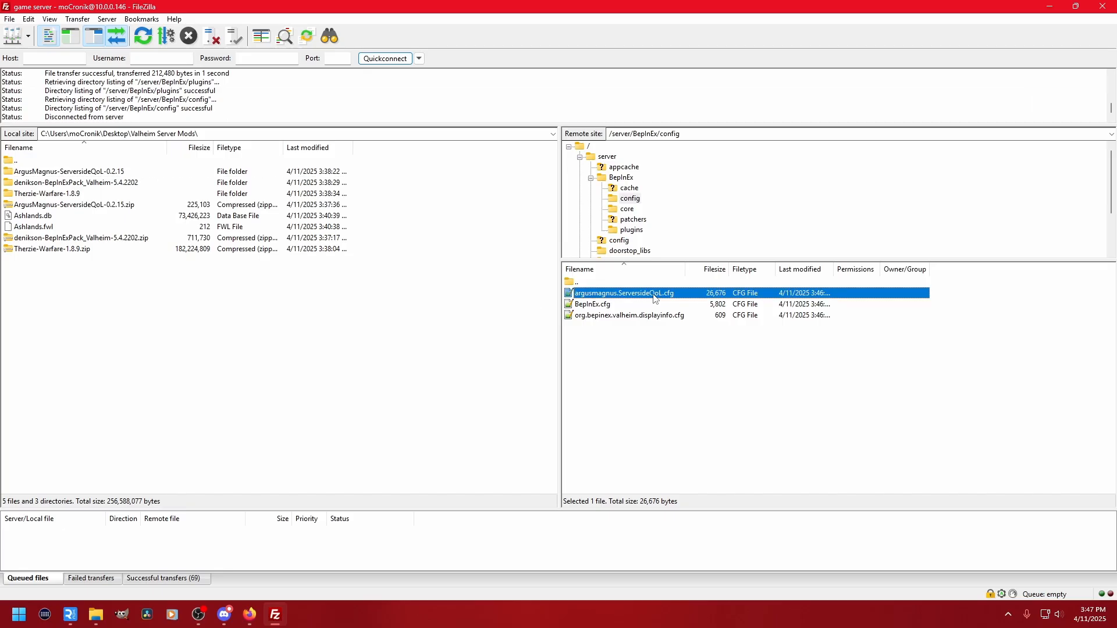
{"action": "right_click", "coordinate": [605, 296]}
{"action": "left_click", "coordinate": [61, 363]}
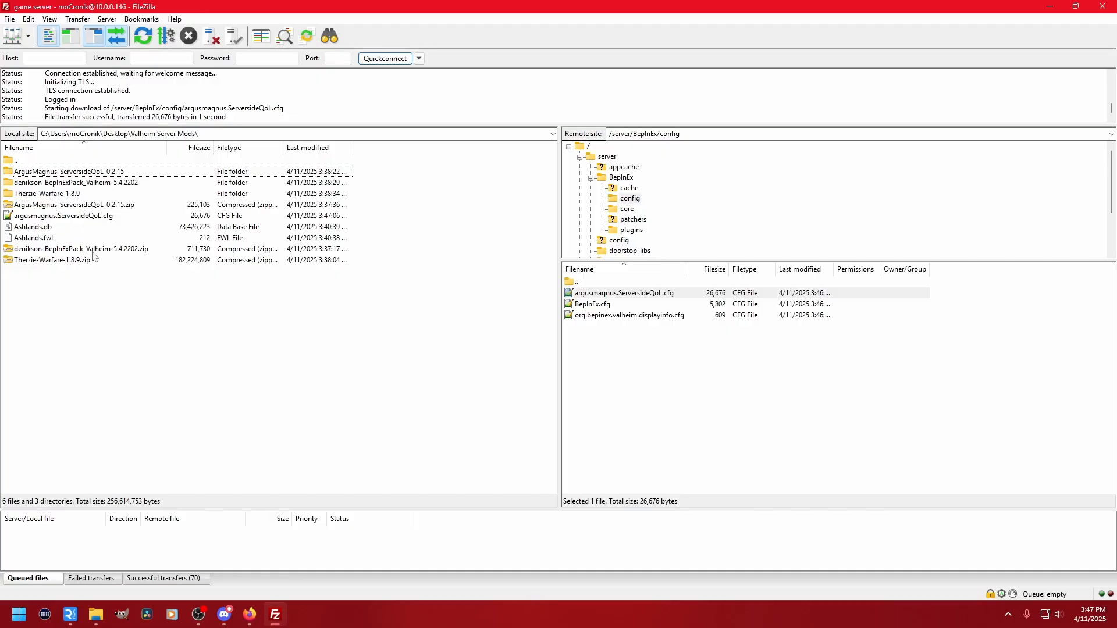
Step: Switch to Firefox, search the web for notepad++ and open the downloads page of the official Notepad++ site
{"action": "left_click", "coordinate": [249, 614]}
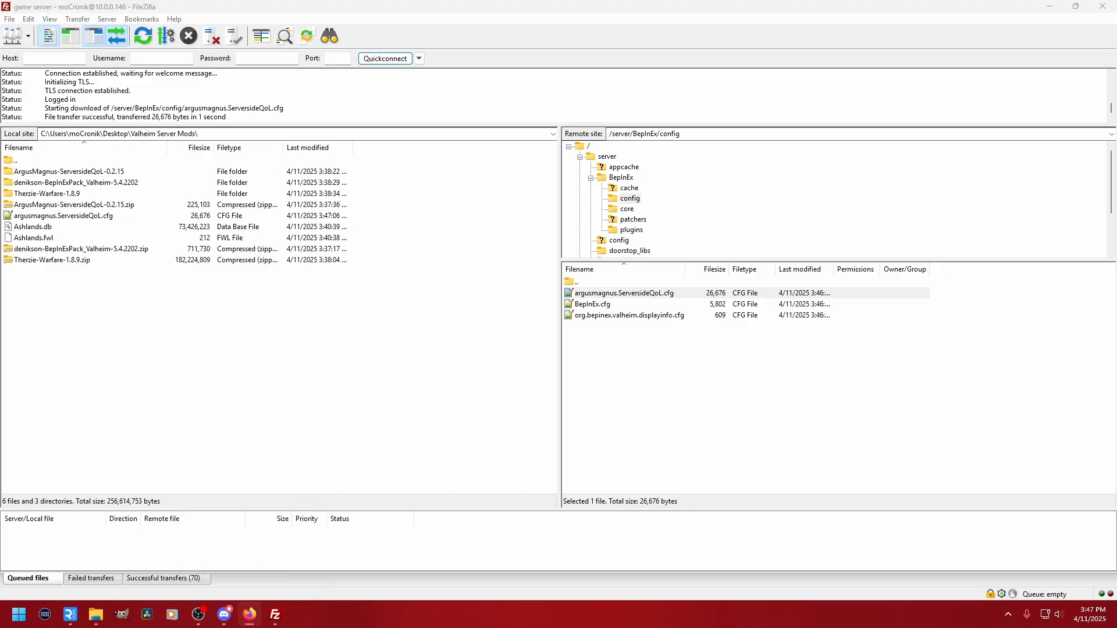
{"action": "type", "text": "notepad"}
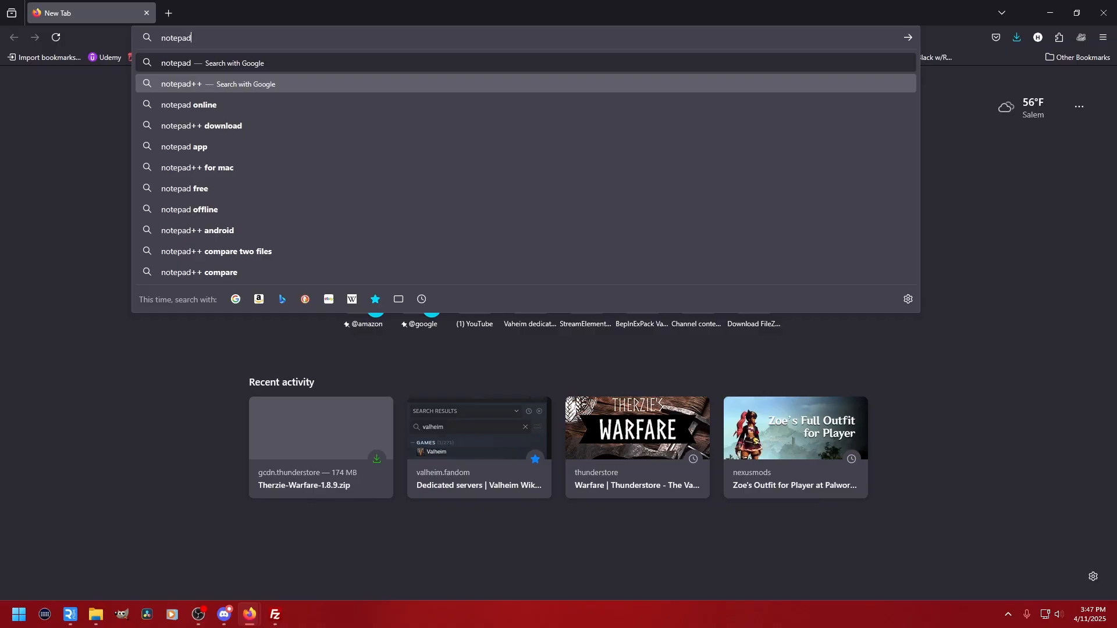
{"action": "type", "text": "++"}
{"action": "key", "text": "Return"}
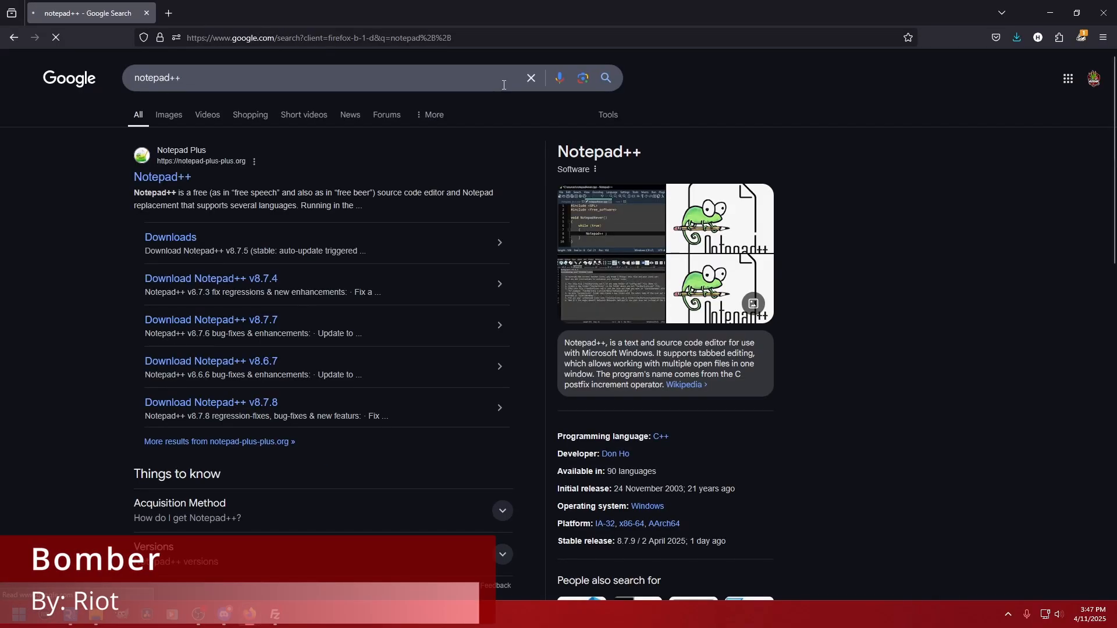
{"action": "left_click", "coordinate": [157, 178]}
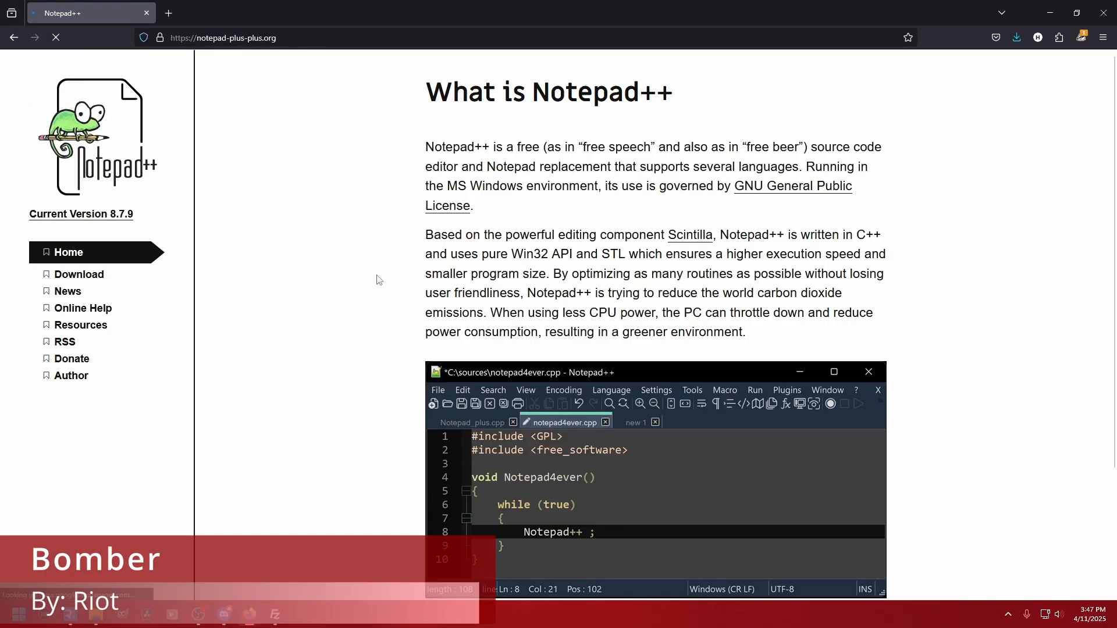
{"action": "left_click", "coordinate": [79, 274]}
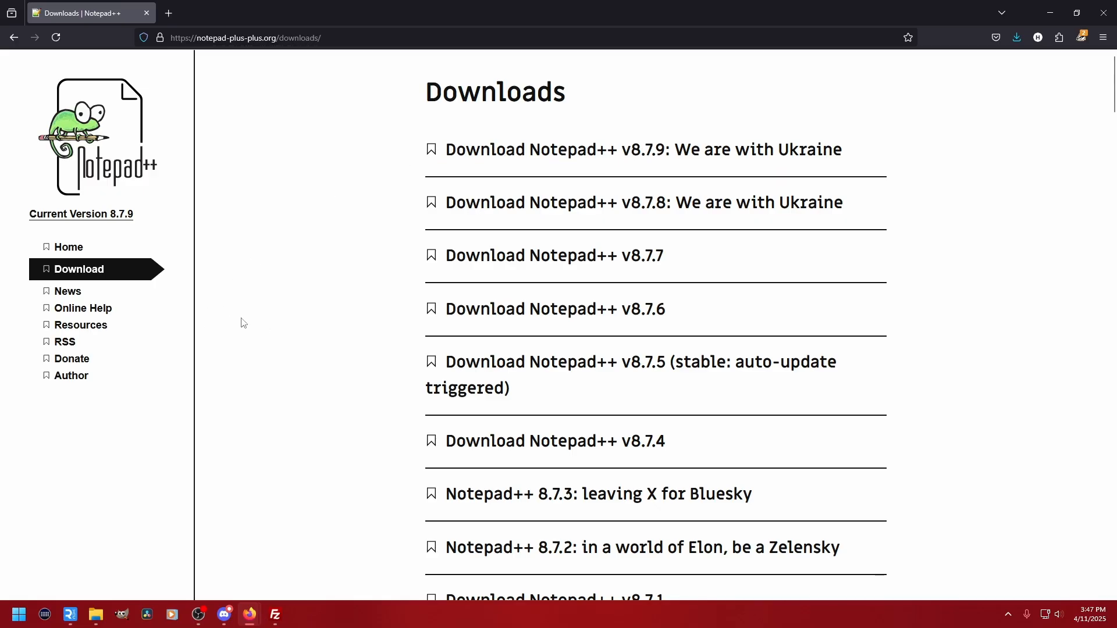
Step: Open argusmagnus.ServersideQoL.cfg from the Valheim Server Mods folder in Notepad++ and examine its header and the Enabled, InWorldConfigRoom and DiagnosticLogs settings
{"action": "left_click", "coordinate": [99, 616]}
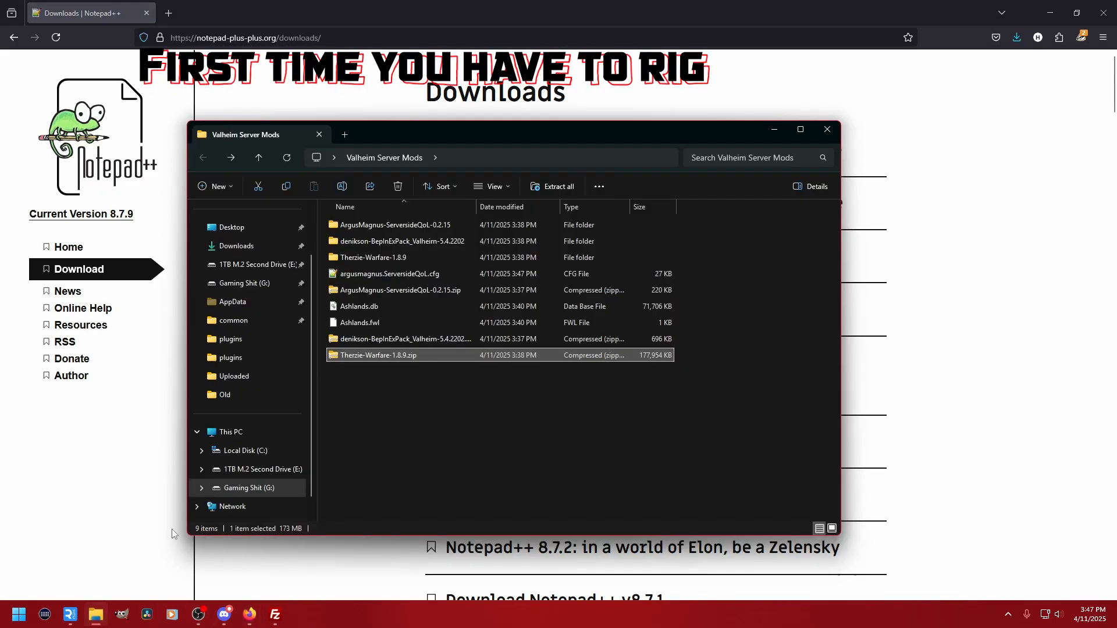
{"action": "double_click", "coordinate": [388, 273]}
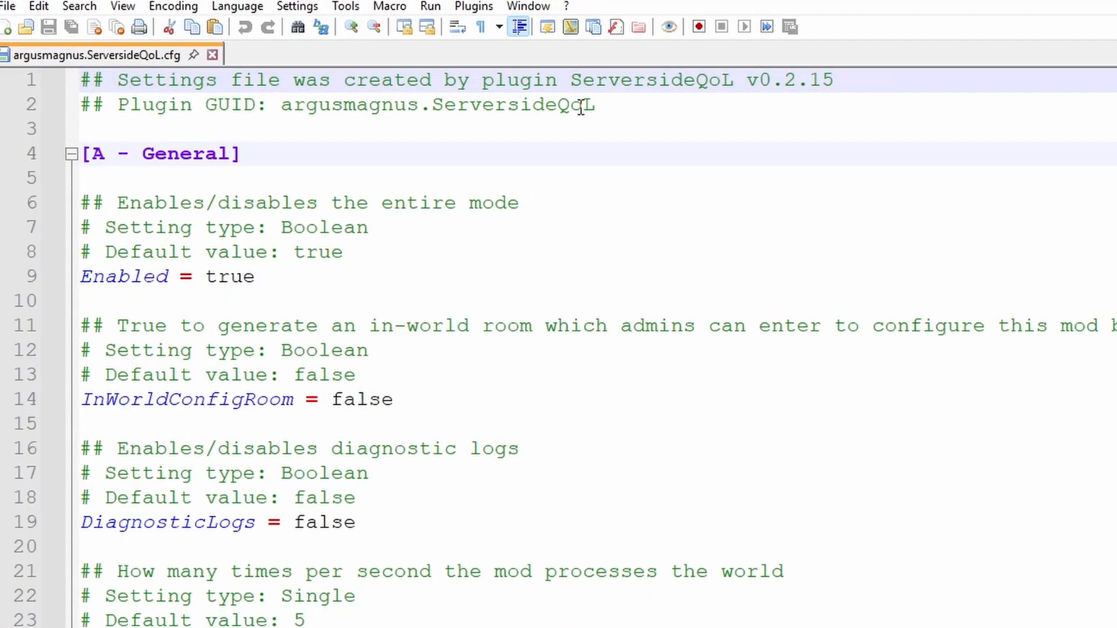
{"action": "left_click_drag", "start_coordinate": [349, 77], "coordinate": [90, 63]}
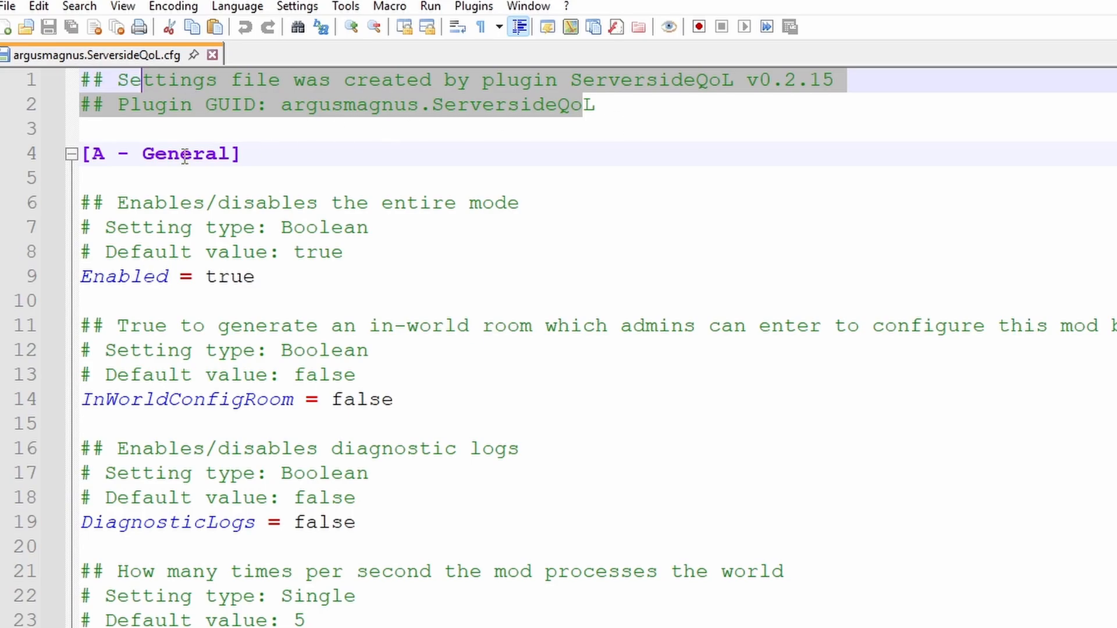
{"action": "left_click", "coordinate": [153, 154]}
{"action": "left_click_drag", "start_coordinate": [100, 270], "coordinate": [277, 277]}
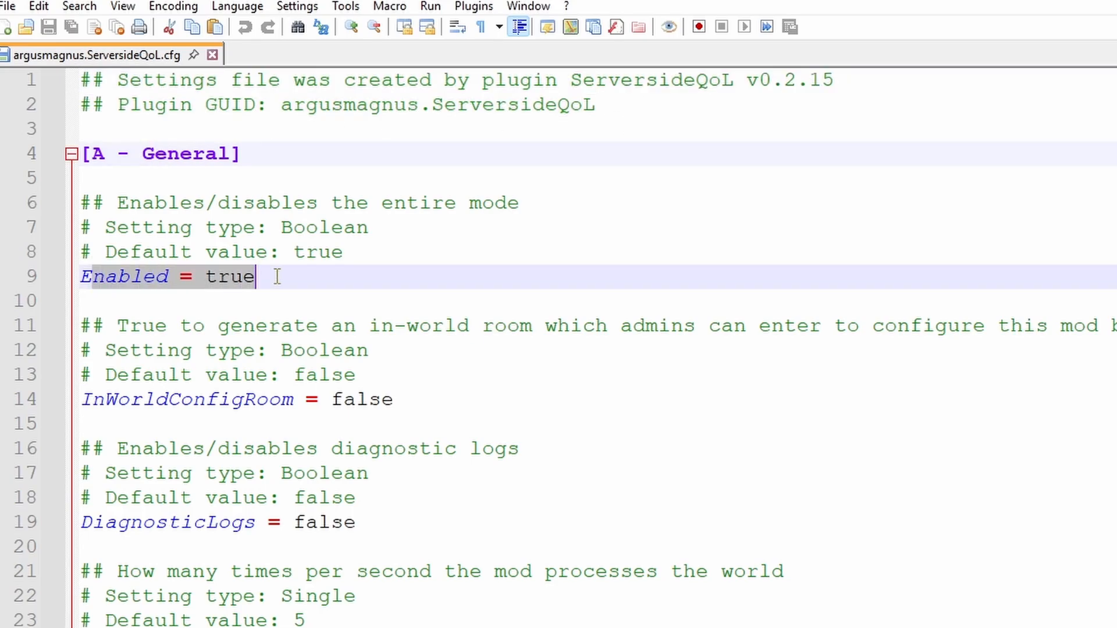
{"action": "left_click_drag", "start_coordinate": [100, 399], "coordinate": [402, 434]}
{"action": "left_click_drag", "start_coordinate": [118, 522], "coordinate": [344, 522]}
{"action": "left_click", "coordinate": [118, 627]}
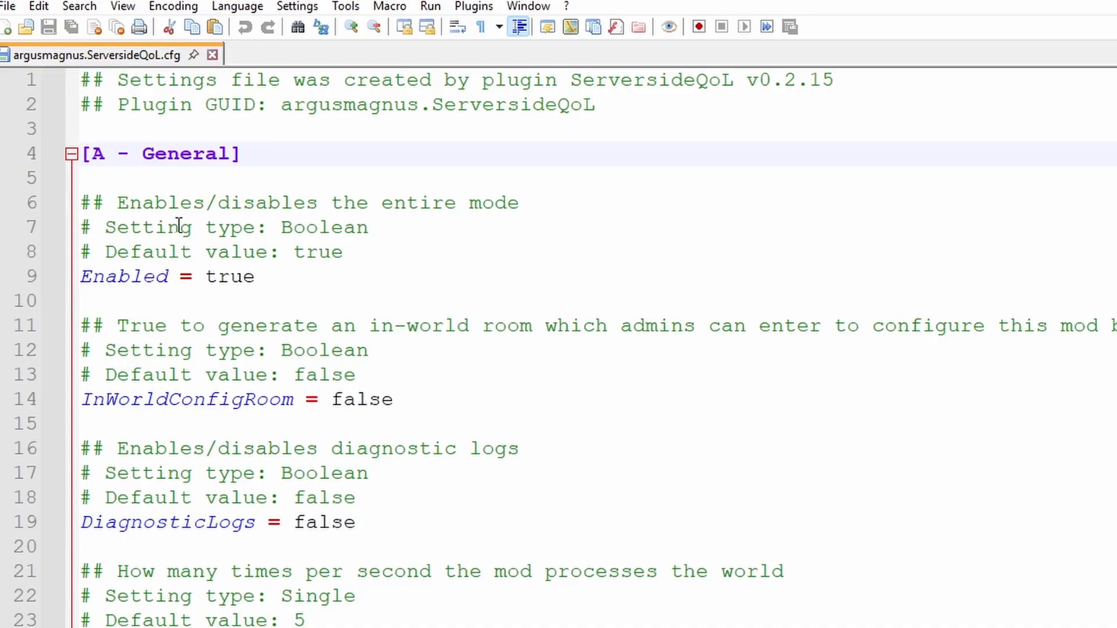
{"action": "left_click_drag", "start_coordinate": [218, 252], "coordinate": [416, 249]}
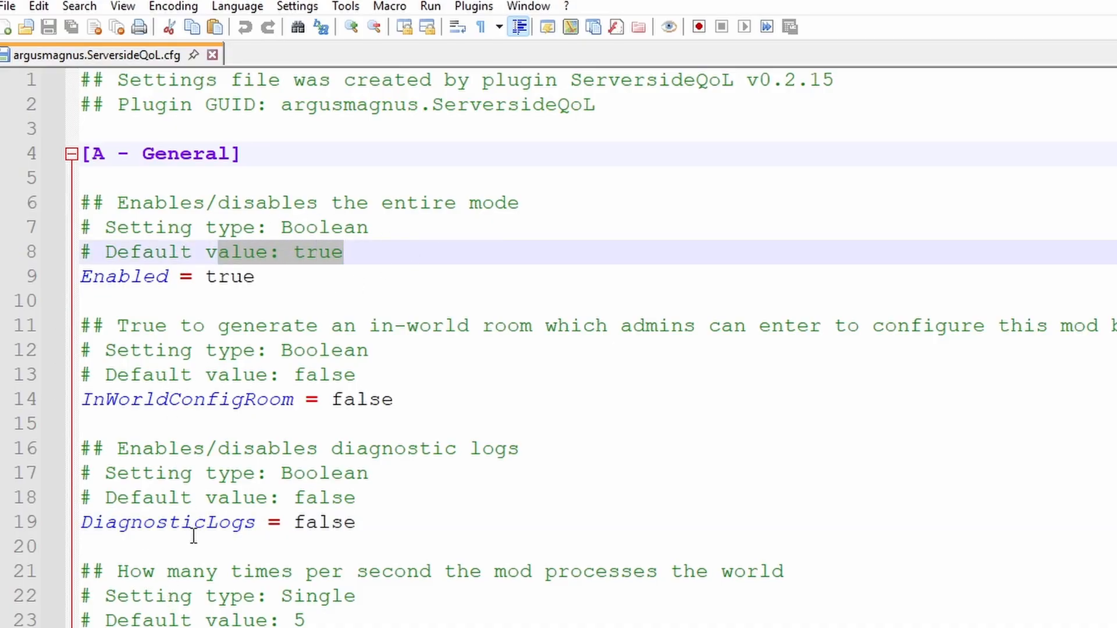
Step: Examine the Frequency, MaxProcessingTime and remaining General settings in the config file, and close the file and Notepad++
{"action": "left_click_drag", "start_coordinate": [138, 304], "coordinate": [631, 307]}
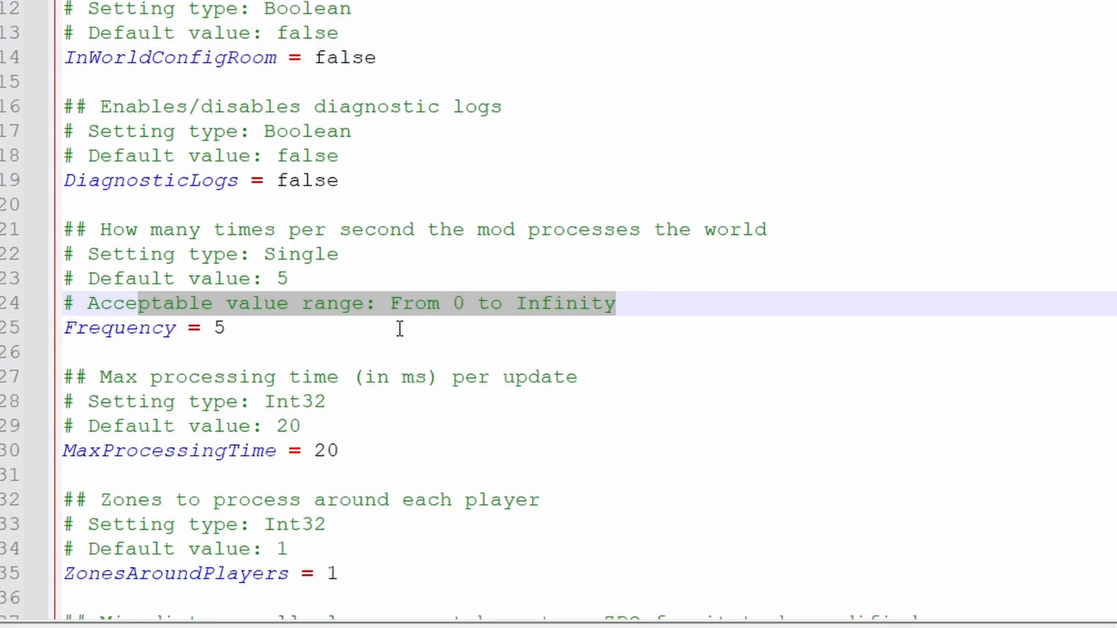
{"action": "left_click", "coordinate": [361, 437]}
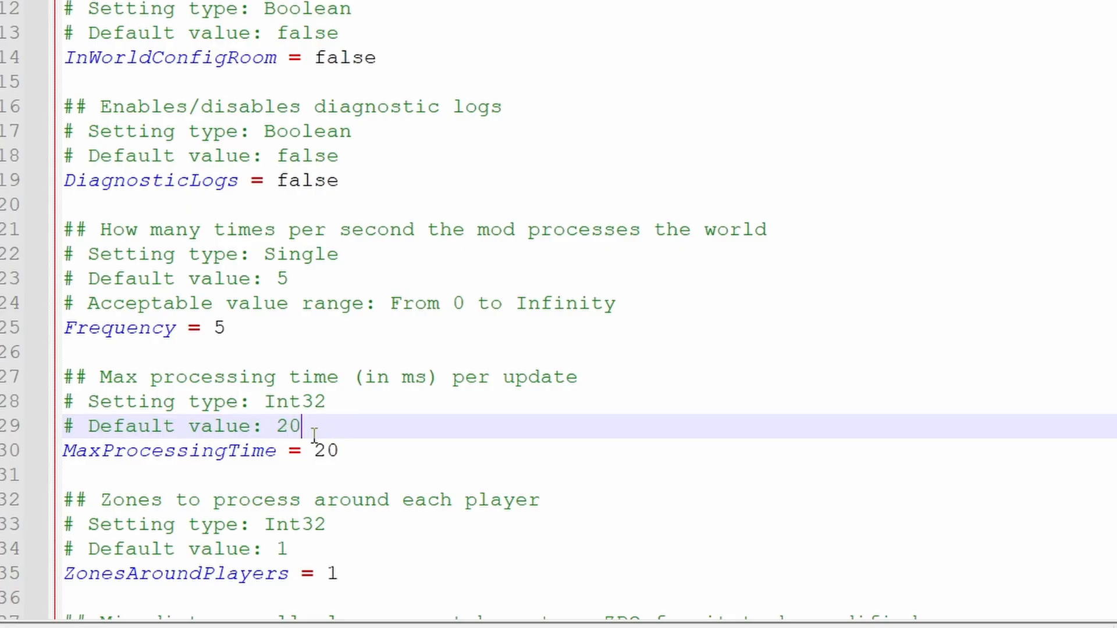
{"action": "scroll", "coordinate": [316, 431], "scroll_direction": "down", "scroll_amount": 6}
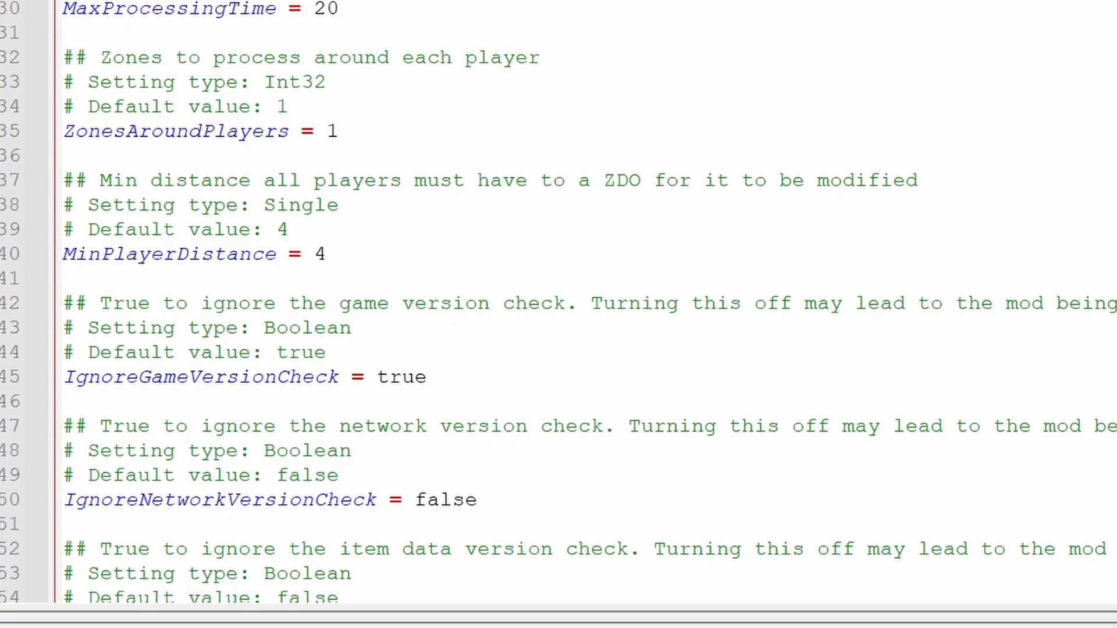
{"action": "left_click", "coordinate": [138, 49]}
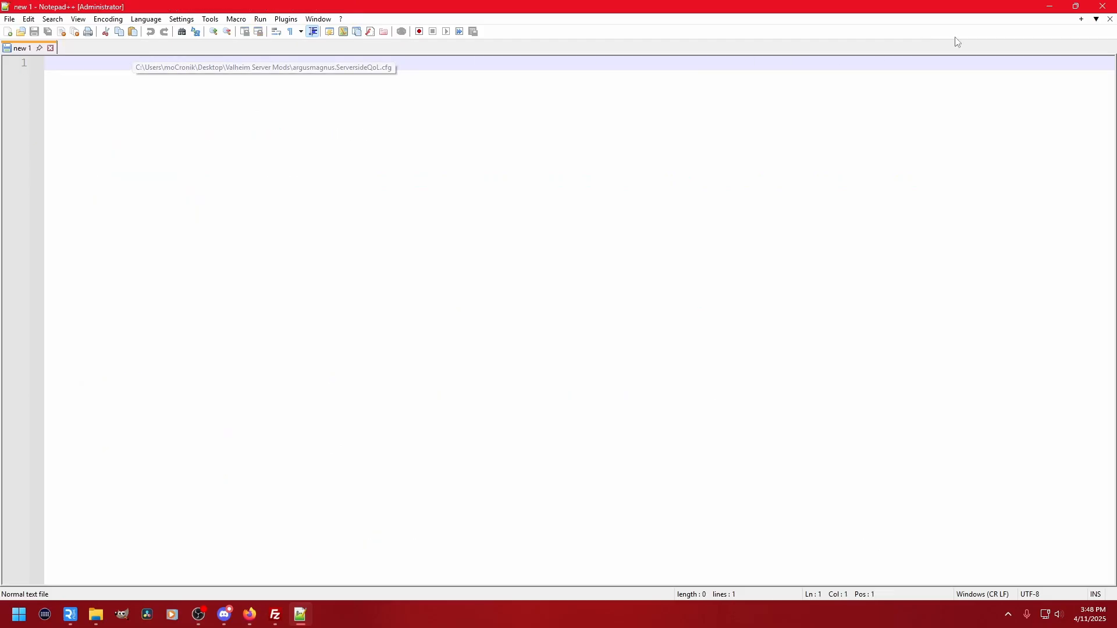
{"action": "left_click", "coordinate": [1102, 6]}
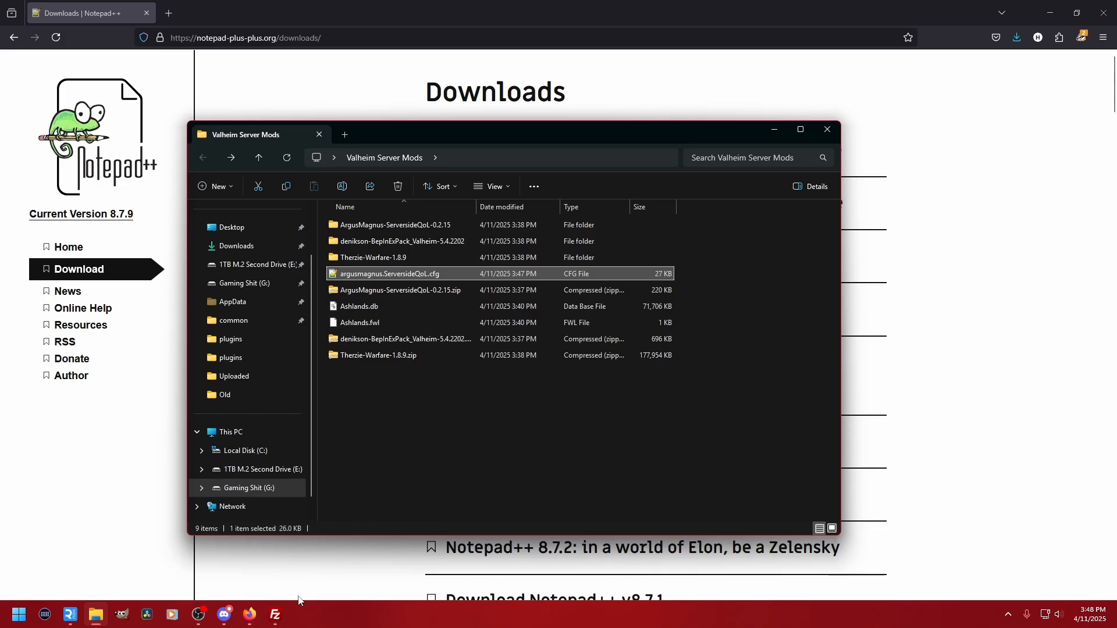
Step: Switch to FileZilla and upload argusmagnus.ServersideQoL.cfg to the remote BepInEx/config folder, overwriting the existing file
{"action": "left_click", "coordinate": [275, 614]}
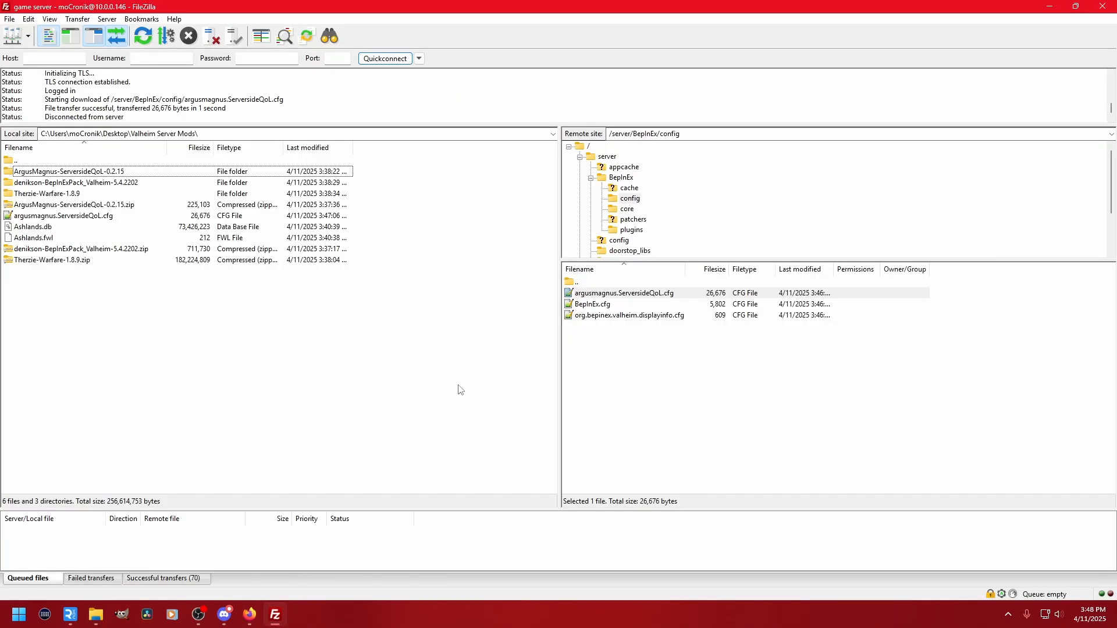
{"action": "double_click", "coordinate": [51, 216]}
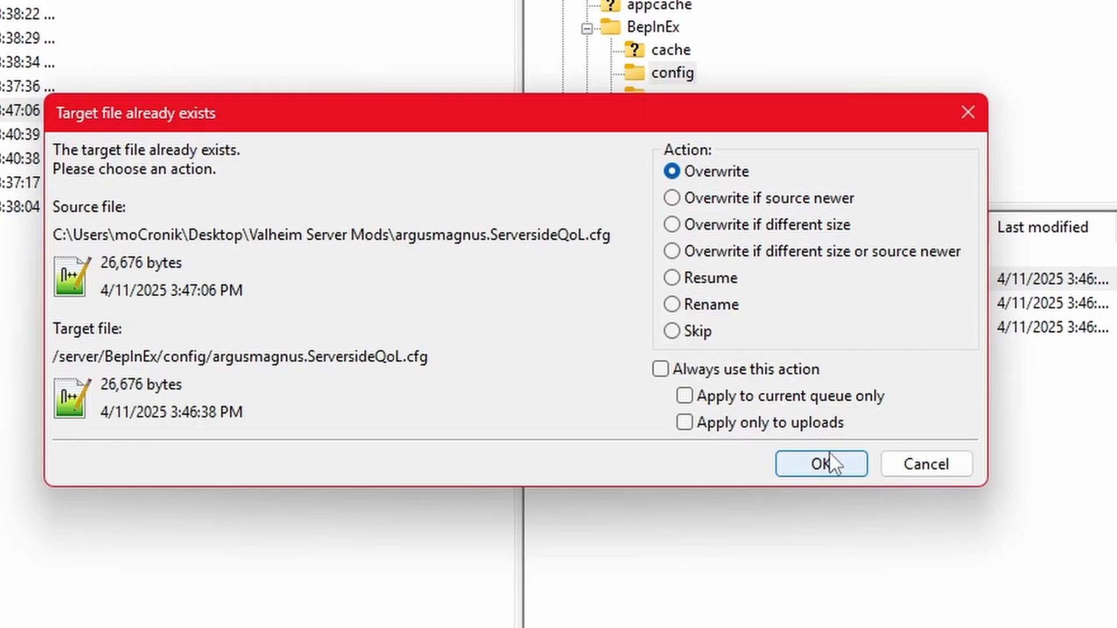
{"action": "left_click", "coordinate": [831, 463]}
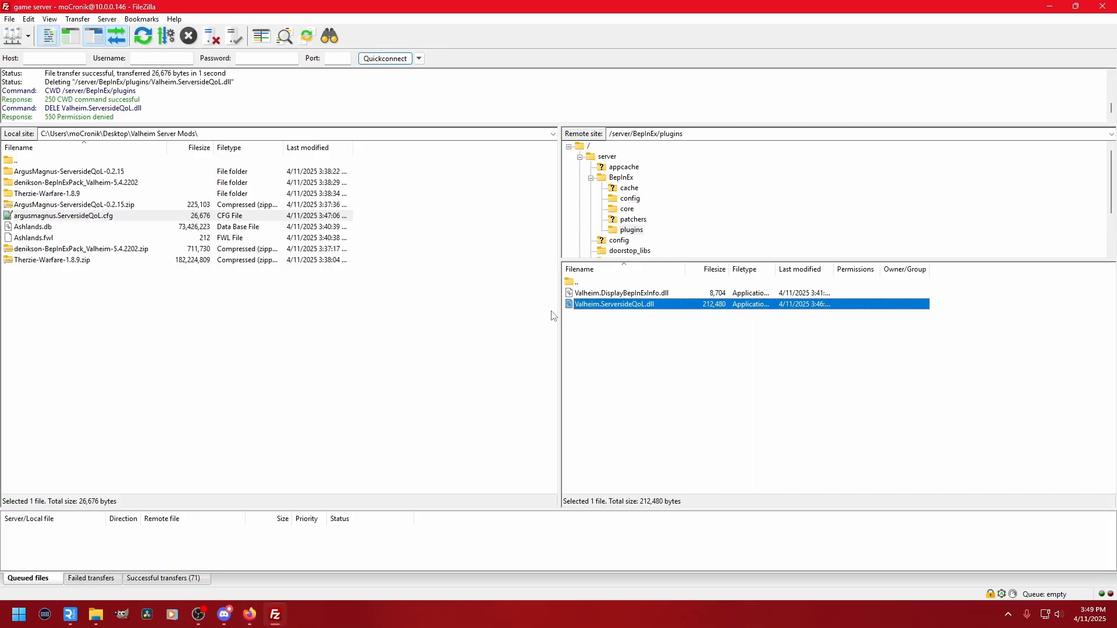
Step: Try to delete Valheim.ServersideQoL.dll from the remote server's BepInEx/plugins folder
{"action": "left_click", "coordinate": [616, 355]}
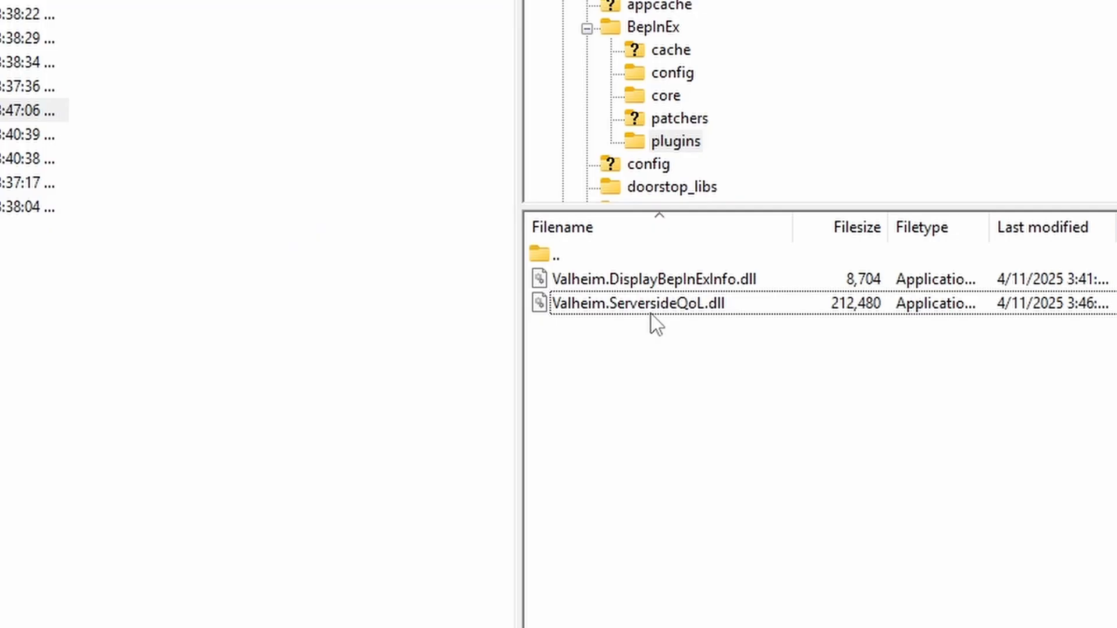
{"action": "left_click", "coordinate": [621, 307]}
{"action": "key", "text": "Delete"}
{"action": "left_click", "coordinate": [586, 291]}
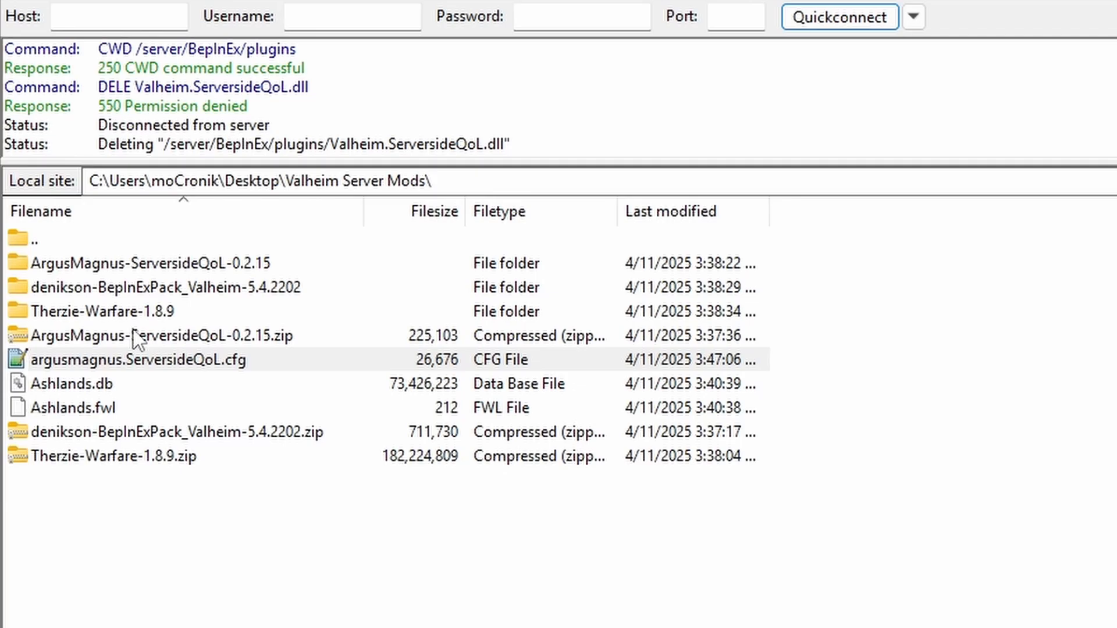
Step: Upload Warfare.dll from the local Therzie-Warfare-1.8.9 folder to the remote server's BepInEx/plugins folder
{"action": "double_click", "coordinate": [107, 312]}
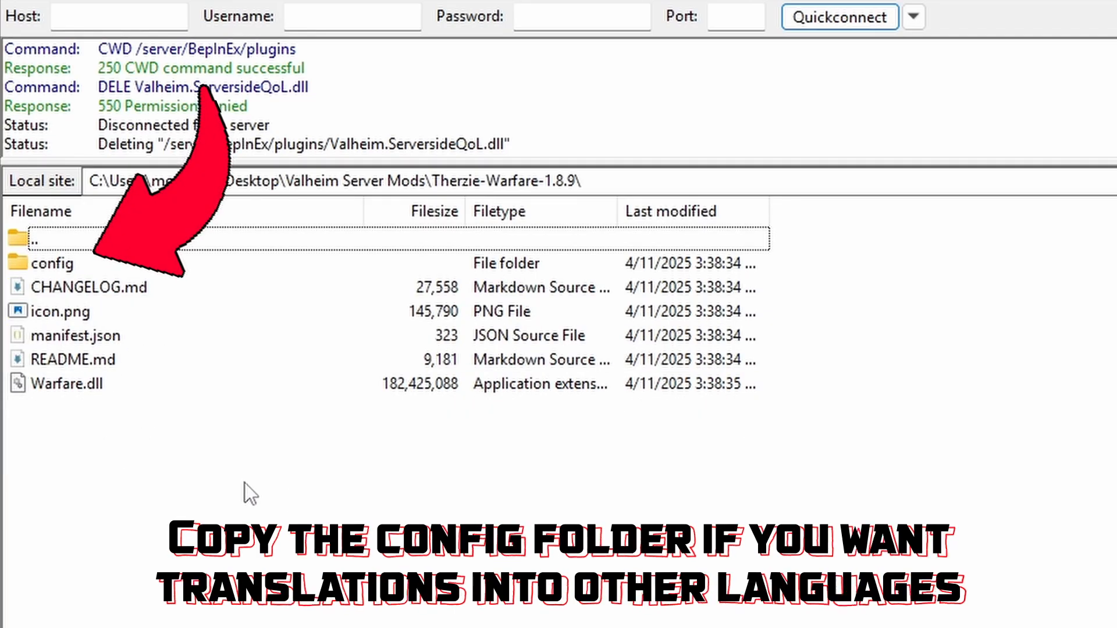
{"action": "double_click", "coordinate": [80, 384]}
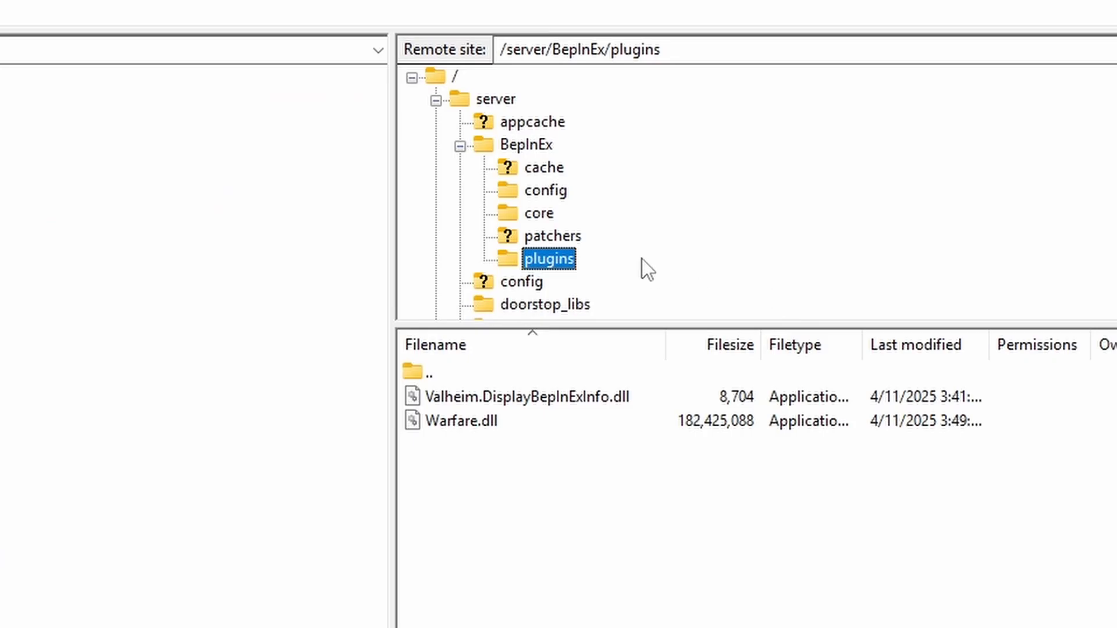
Step: Delete argusmagnus.ServersideQoL.cfg from the remote server's BepInEx/config folder
{"action": "left_click", "coordinate": [550, 192]}
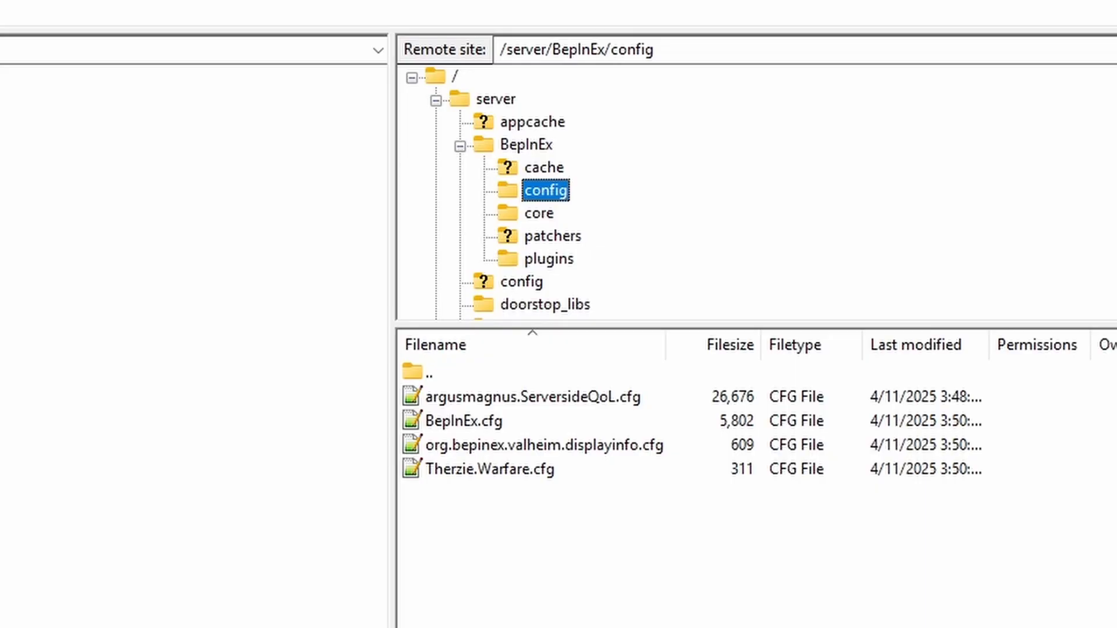
{"action": "left_click", "coordinate": [143, 38]}
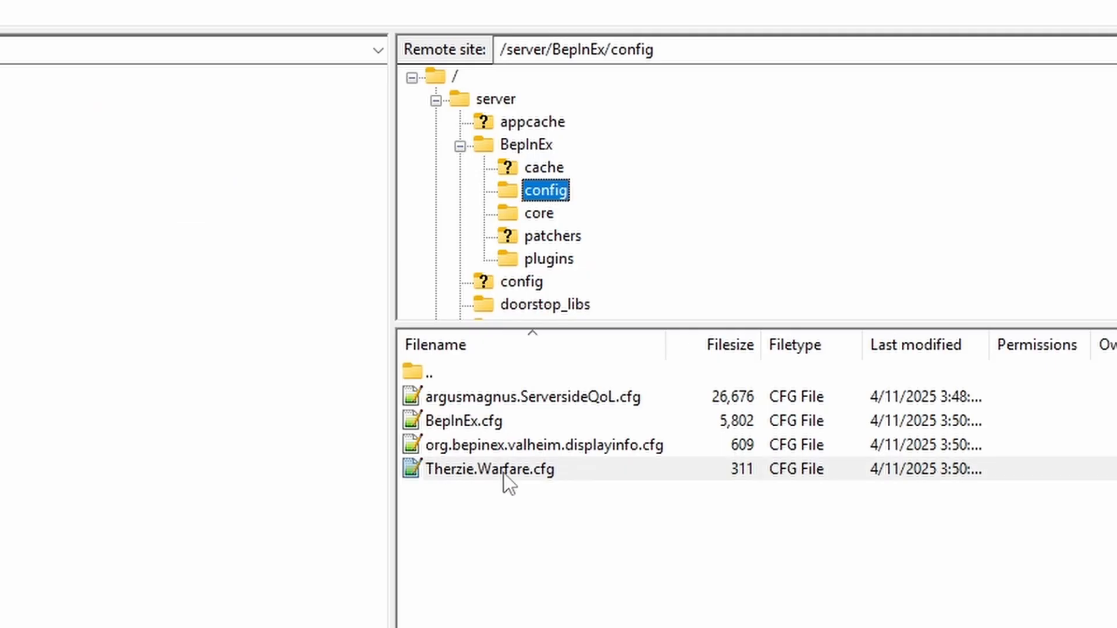
{"action": "left_click", "coordinate": [628, 327]}
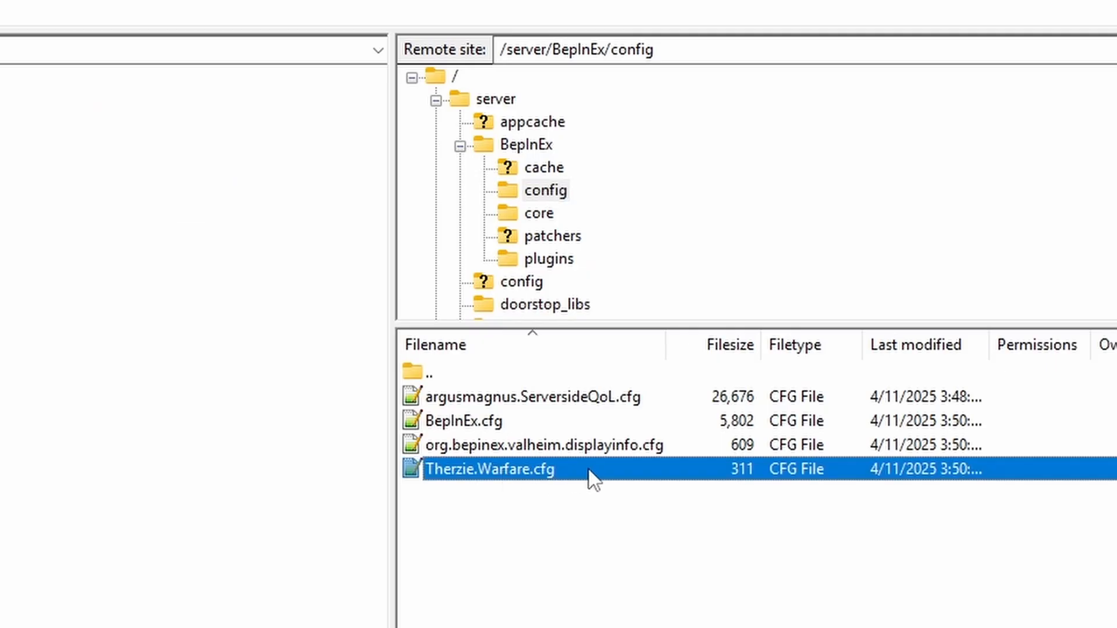
{"action": "left_click", "coordinate": [508, 403]}
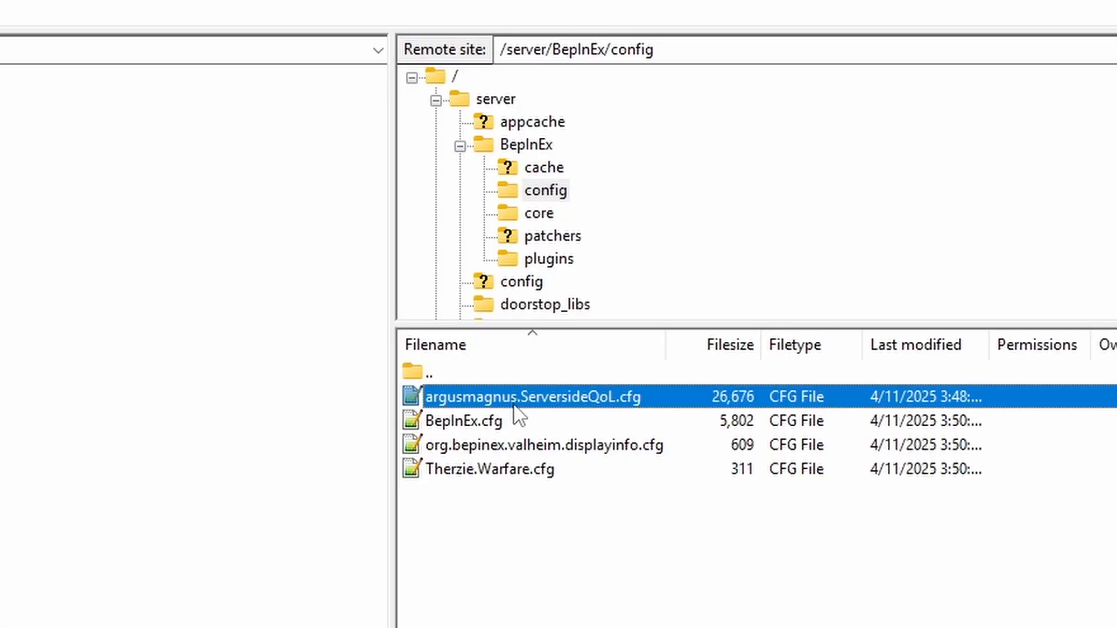
{"action": "key", "text": "Delete"}
{"action": "left_click", "coordinate": [469, 417]}
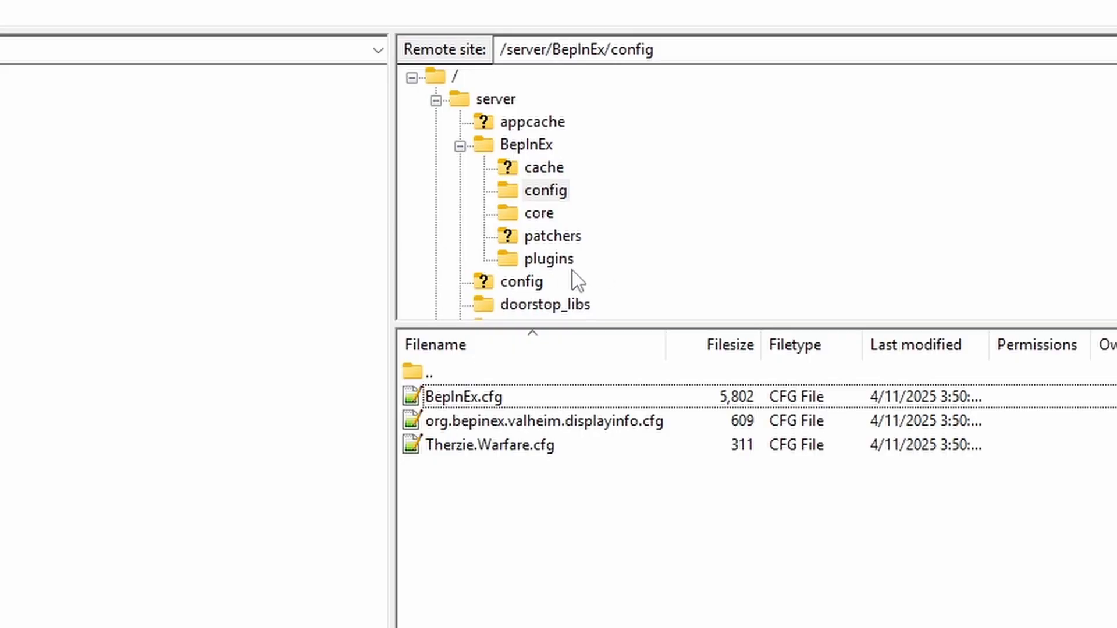
Step: Download Therzie.Warfare.cfg from the remote BepInEx/config folder to the local Valheim Server Mods folder
{"action": "left_click", "coordinate": [499, 449]}
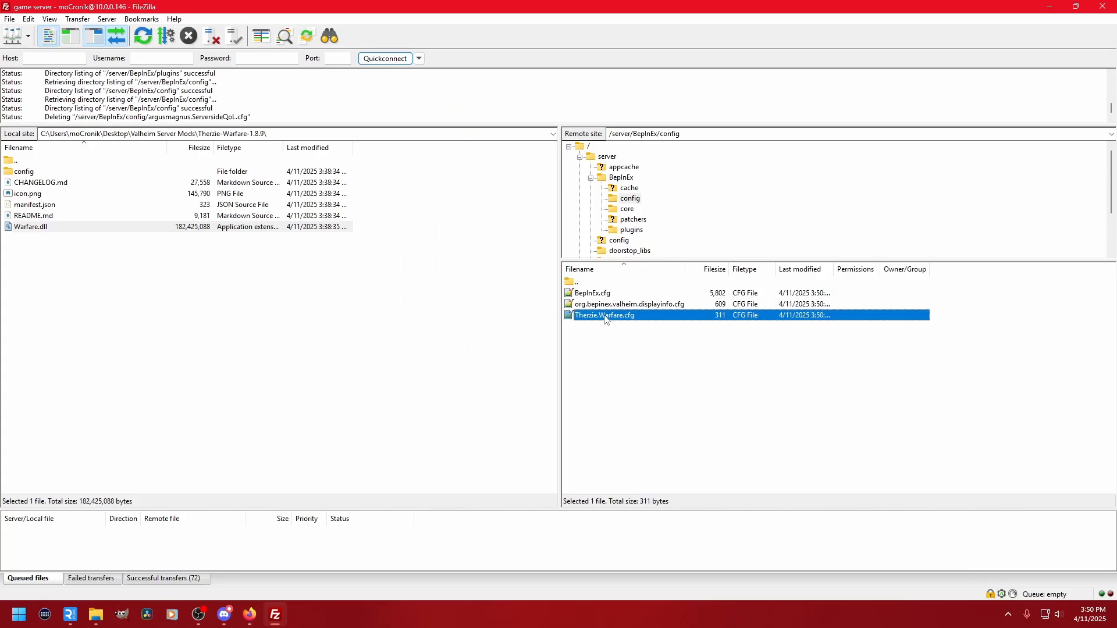
{"action": "double_click", "coordinate": [35, 160]}
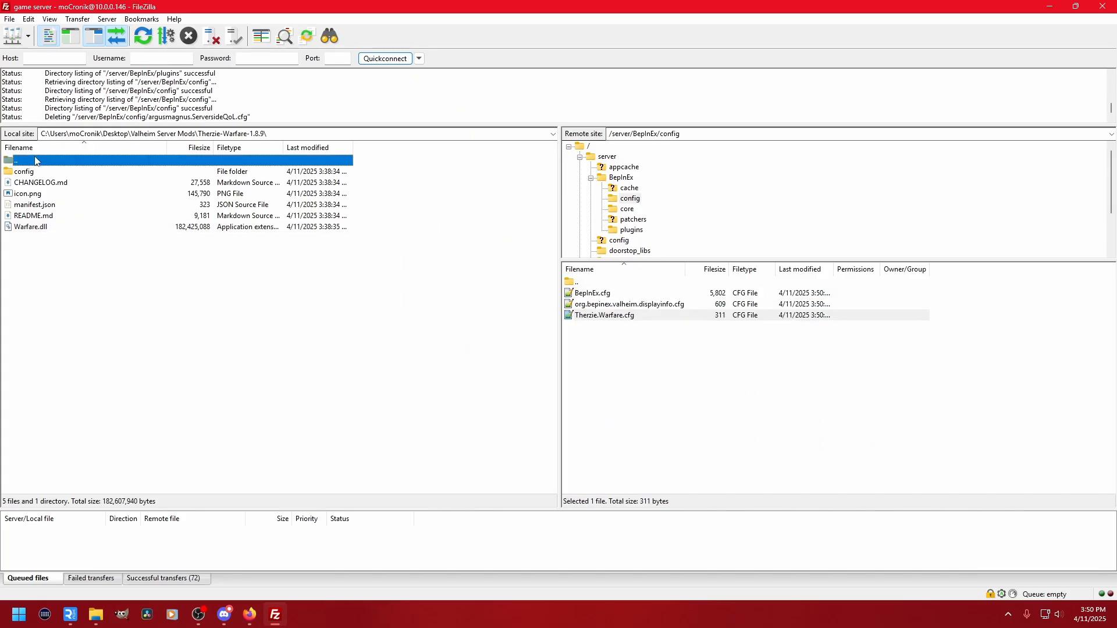
{"action": "double_click", "coordinate": [635, 321]}
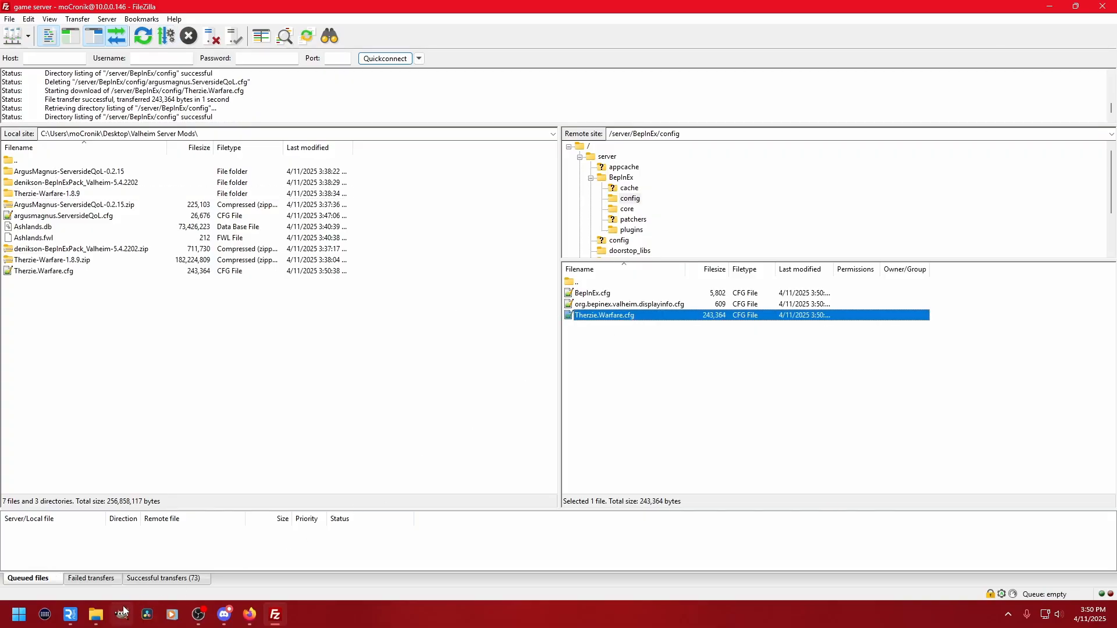
Step: Switch to File Explorer and open Therzie.Warfare.cfg from the Valheim Server Mods folder in Notepad++
{"action": "left_click", "coordinate": [96, 614]}
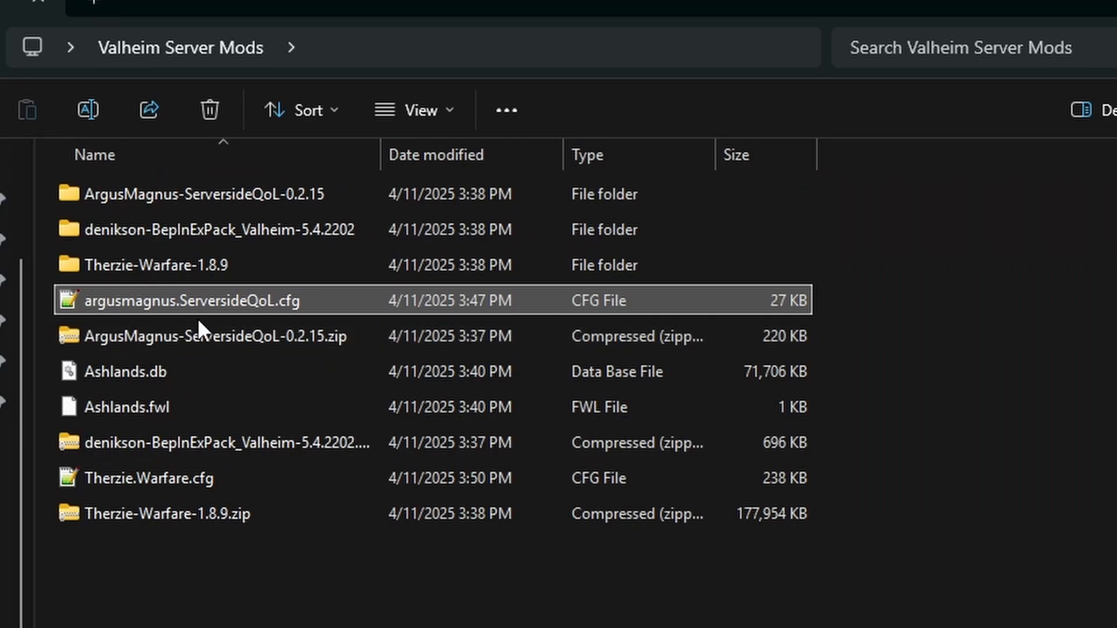
{"action": "left_click", "coordinate": [200, 474]}
{"action": "double_click", "coordinate": [208, 474]}
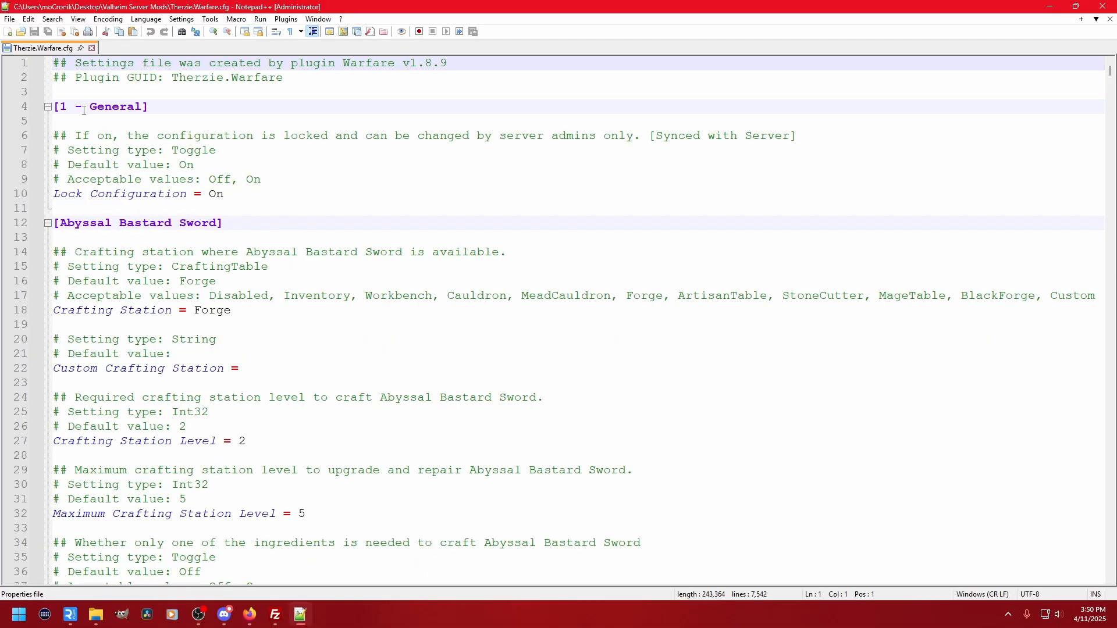
Step: Examine the Lock Configuration setting and the Abyssal Bastard Sword's crafting station, acceptable values and cost settings
{"action": "left_click_drag", "start_coordinate": [109, 190], "coordinate": [180, 180]}
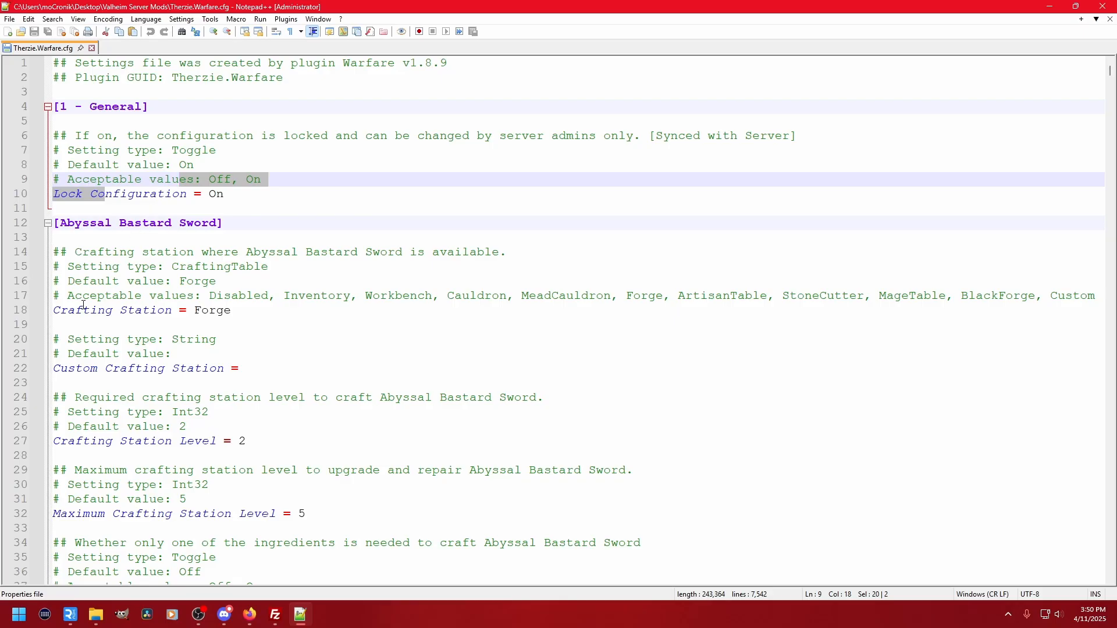
{"action": "left_click_drag", "start_coordinate": [83, 305], "coordinate": [247, 315]}
{"action": "left_click_drag", "start_coordinate": [107, 372], "coordinate": [296, 379]}
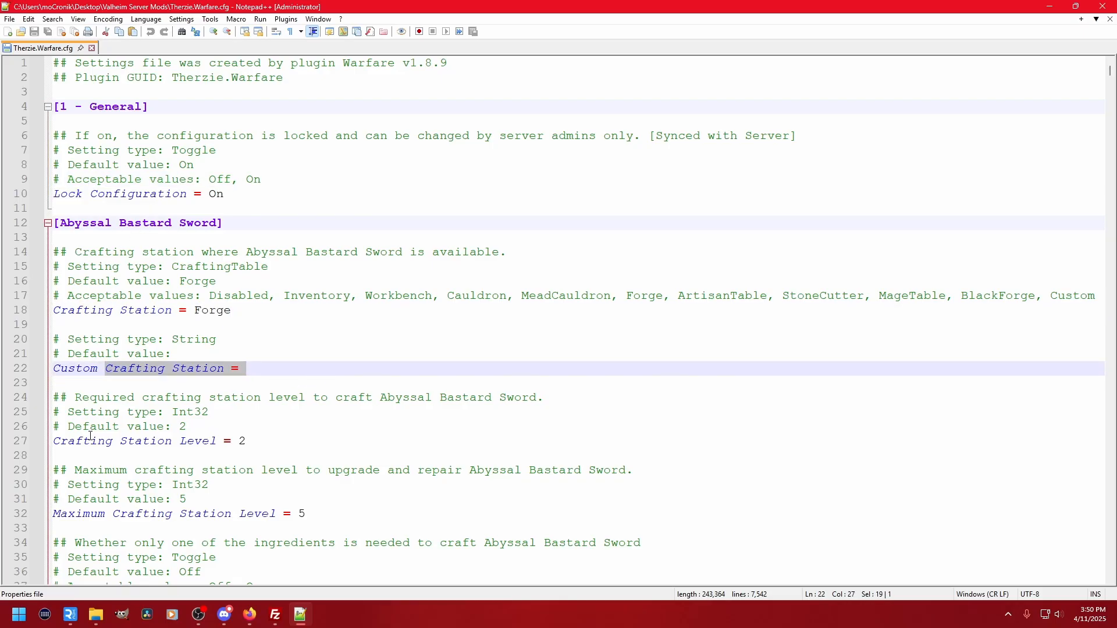
{"action": "left_click_drag", "start_coordinate": [93, 440], "coordinate": [245, 444]}
{"action": "left_click", "coordinate": [129, 424]}
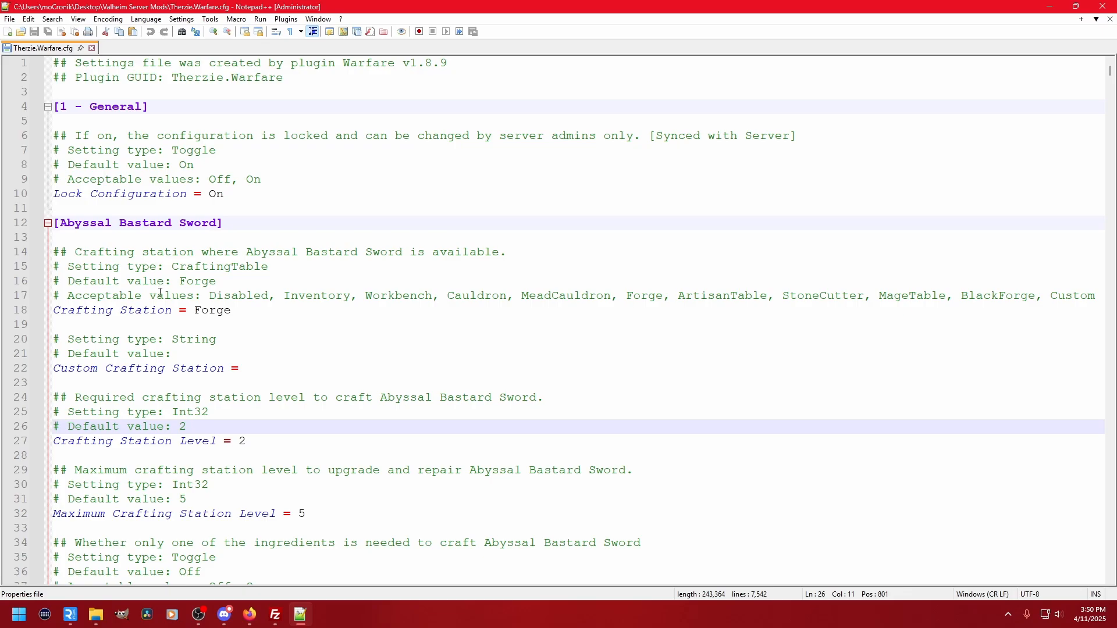
{"action": "left_click_drag", "start_coordinate": [160, 293], "coordinate": [833, 284]}
{"action": "left_click_drag", "start_coordinate": [1003, 287], "coordinate": [1027, 296]}
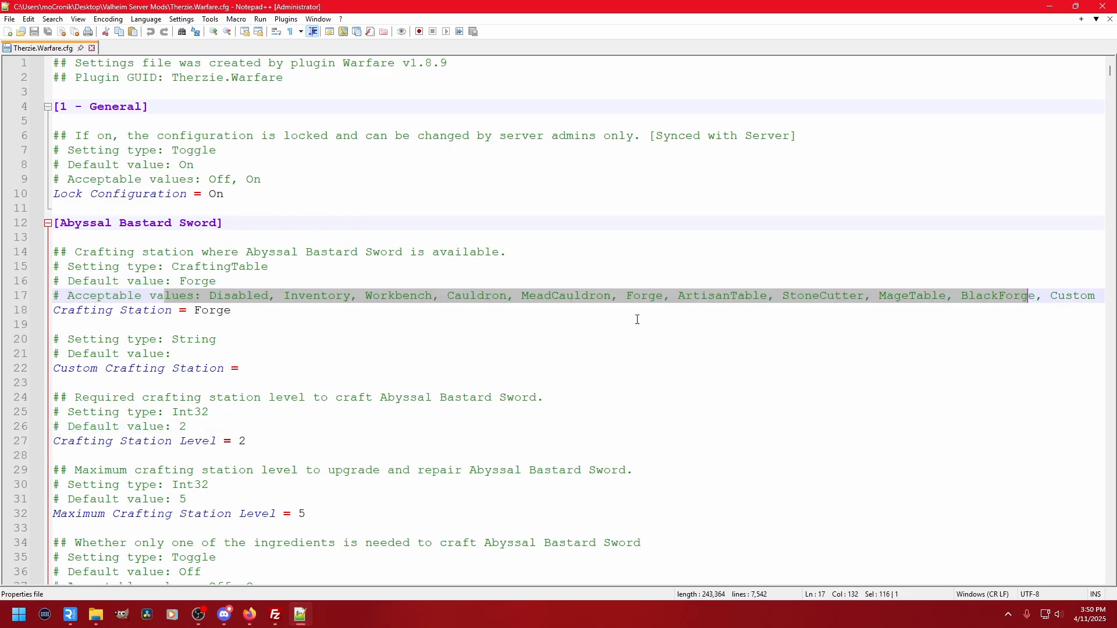
{"action": "scroll", "coordinate": [635, 317], "scroll_direction": "down", "scroll_amount": 14}
{"action": "scroll", "coordinate": [460, 334], "scroll_direction": "up", "scroll_amount": 13}
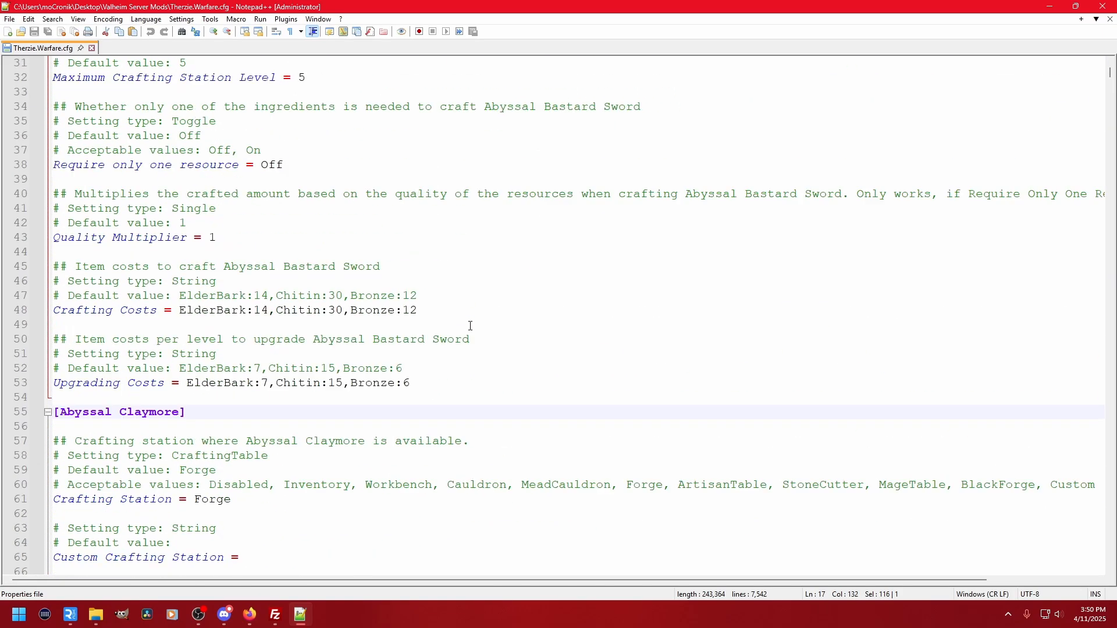
Step: Switch to File Explorer and open README.md from the Therzie-Warfare-1.8.9 folder
{"action": "left_click", "coordinate": [96, 614]}
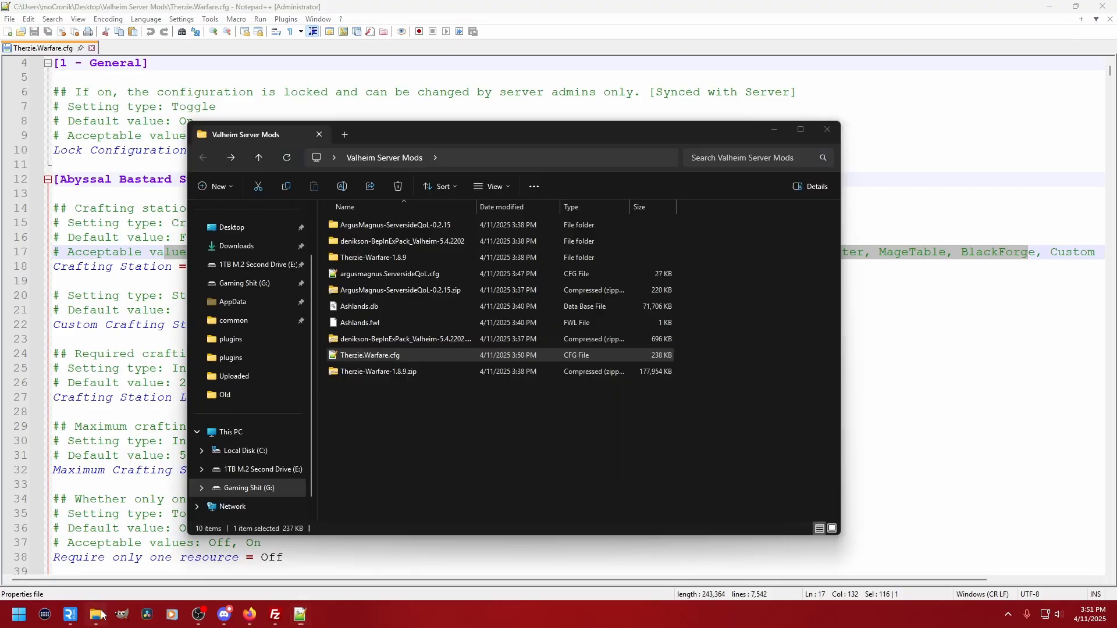
{"action": "double_click", "coordinate": [368, 258]}
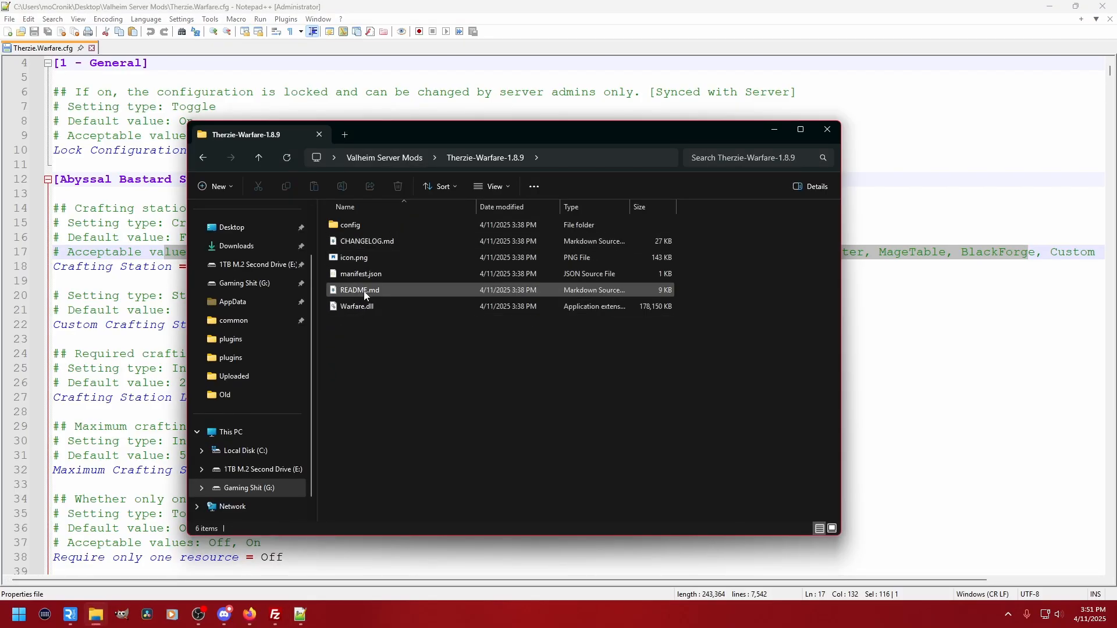
{"action": "left_click", "coordinate": [365, 294]}
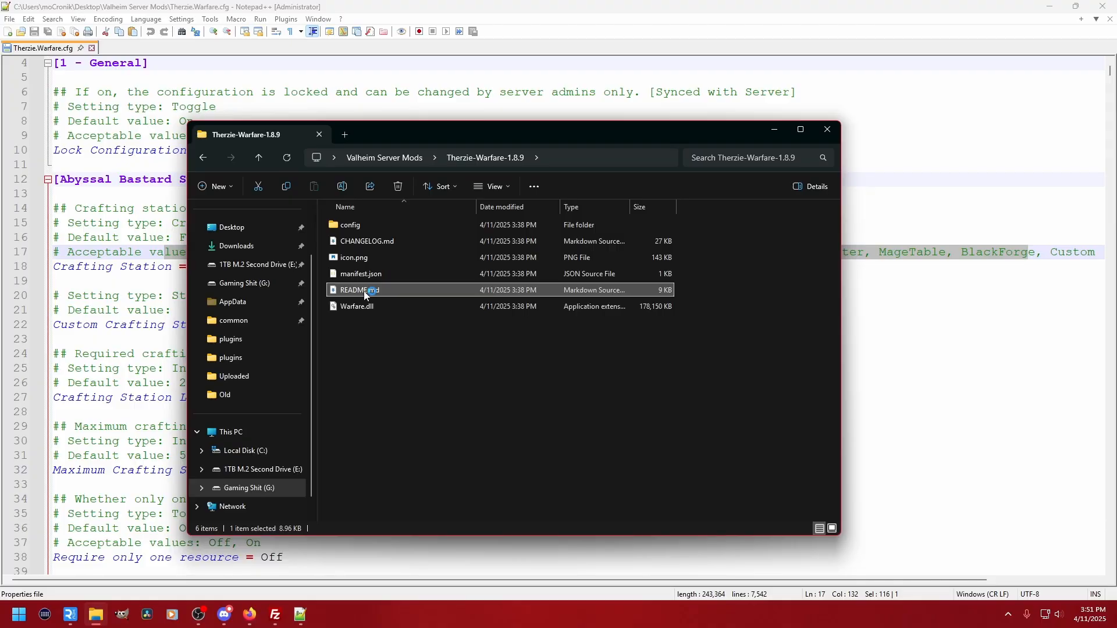
{"action": "double_click", "coordinate": [364, 291]}
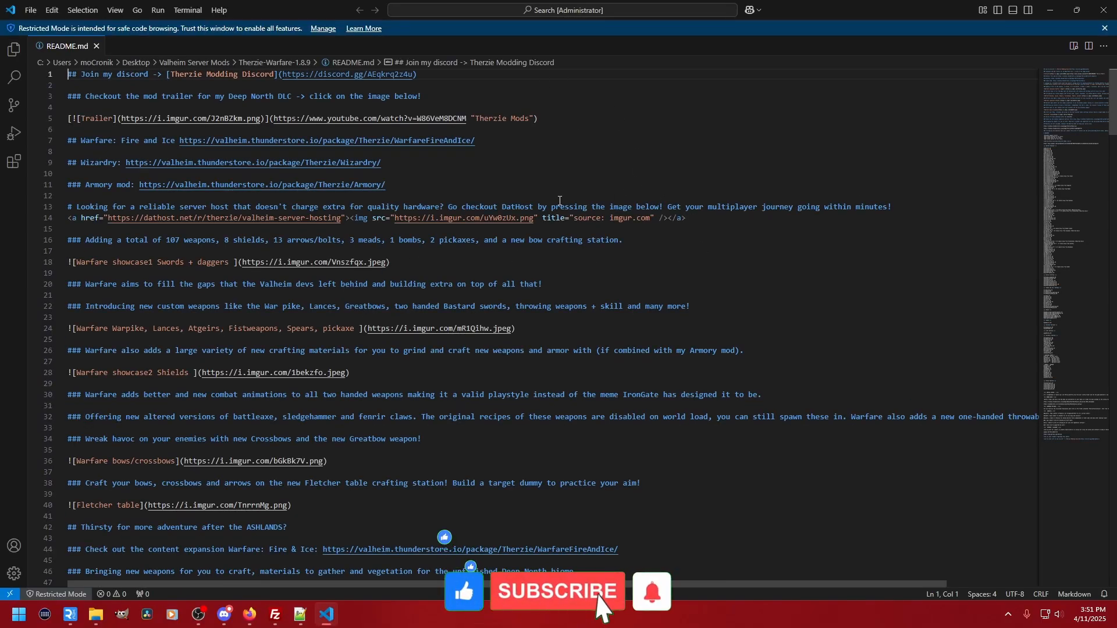
Step: Read through the Warfare README, covering its mod links, feature descriptions, roadmap and the sections below
{"action": "scroll", "coordinate": [441, 275], "scroll_direction": "down", "scroll_amount": 4}
{"action": "scroll", "coordinate": [441, 275], "scroll_direction": "up", "scroll_amount": 1}
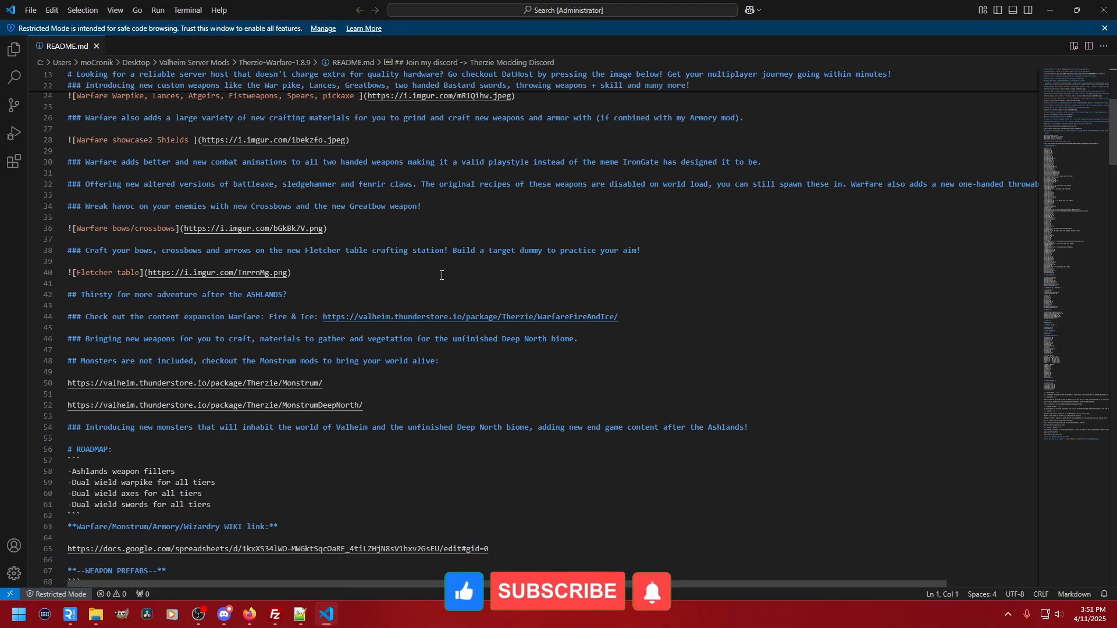
{"action": "scroll", "coordinate": [444, 276], "scroll_direction": "up", "scroll_amount": 2}
{"action": "scroll", "coordinate": [444, 276], "scroll_direction": "up", "scroll_amount": 2}
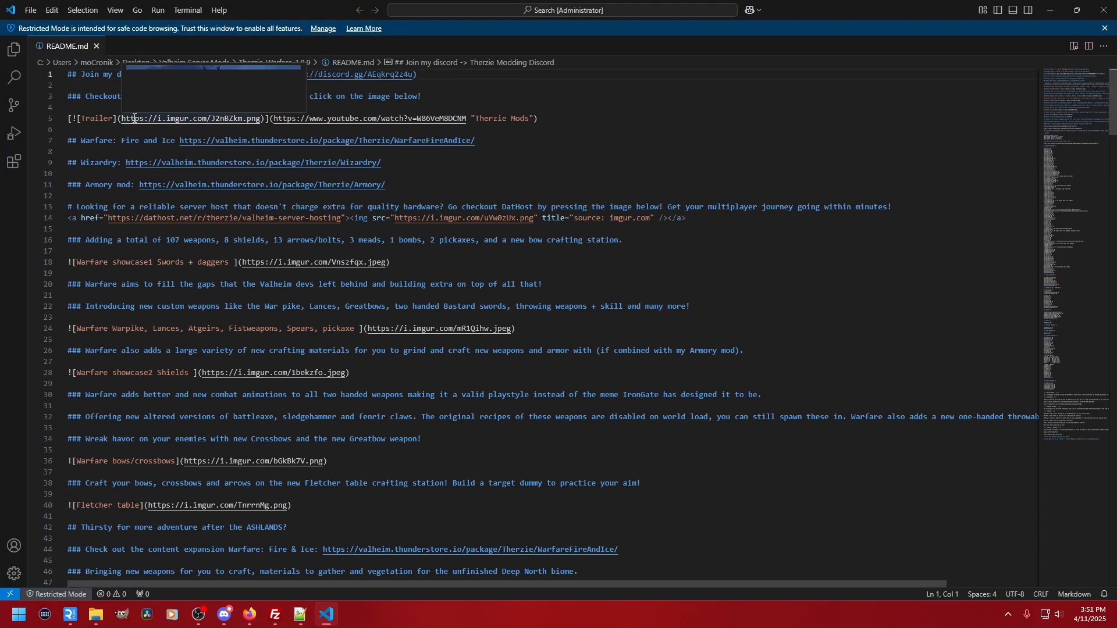
{"action": "mouse_move", "coordinate": [167, 124]}
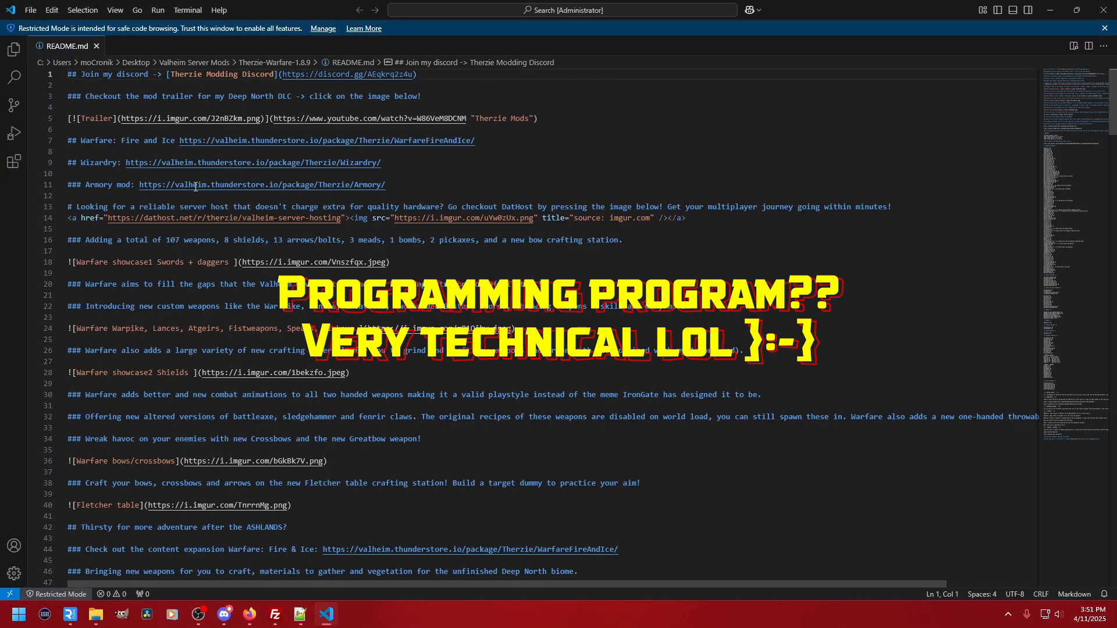
{"action": "scroll", "coordinate": [123, 365], "scroll_direction": "down", "scroll_amount": 10}
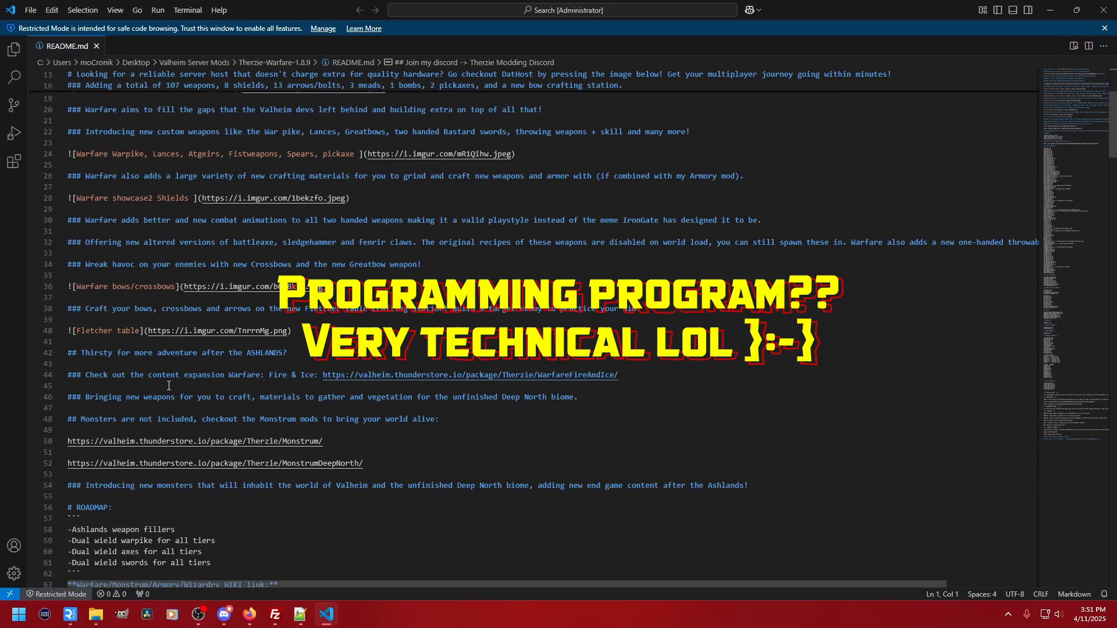
{"action": "scroll", "coordinate": [168, 383], "scroll_direction": "down", "scroll_amount": 20}
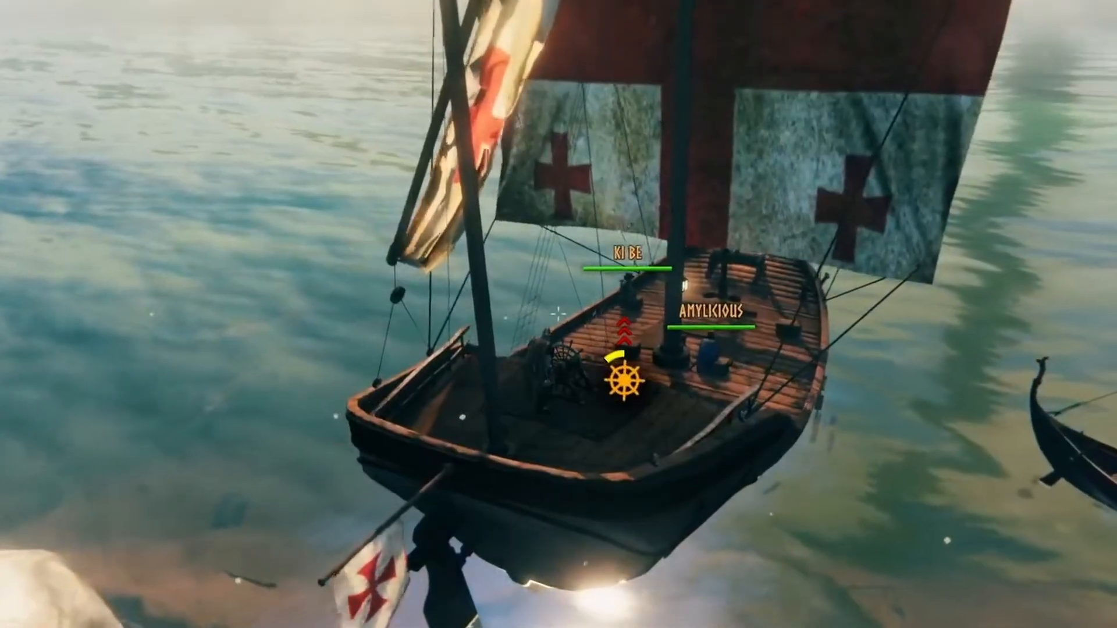
{"action": "key", "text": "a"}
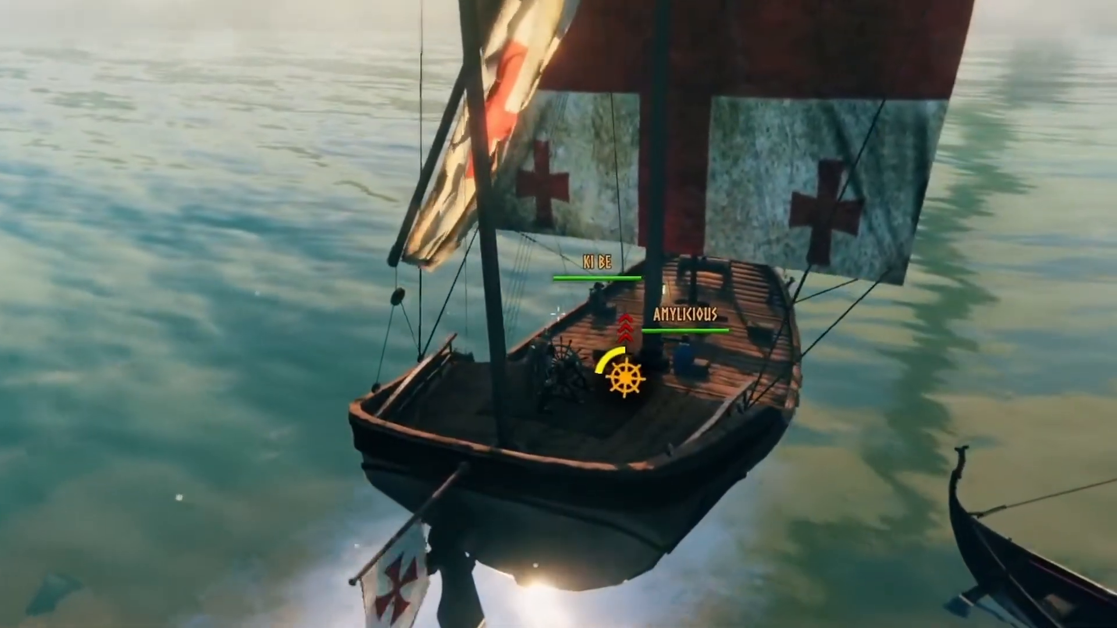